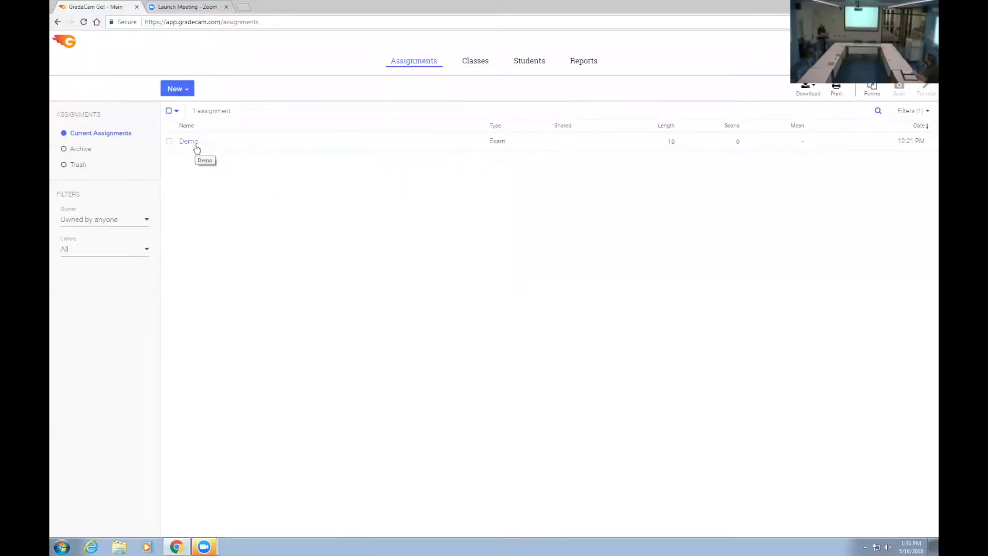
Step: Scan the Demo assignment's answer sheets in the enlarged camera view and resolve question 5's double mark to E only
click(195, 146)
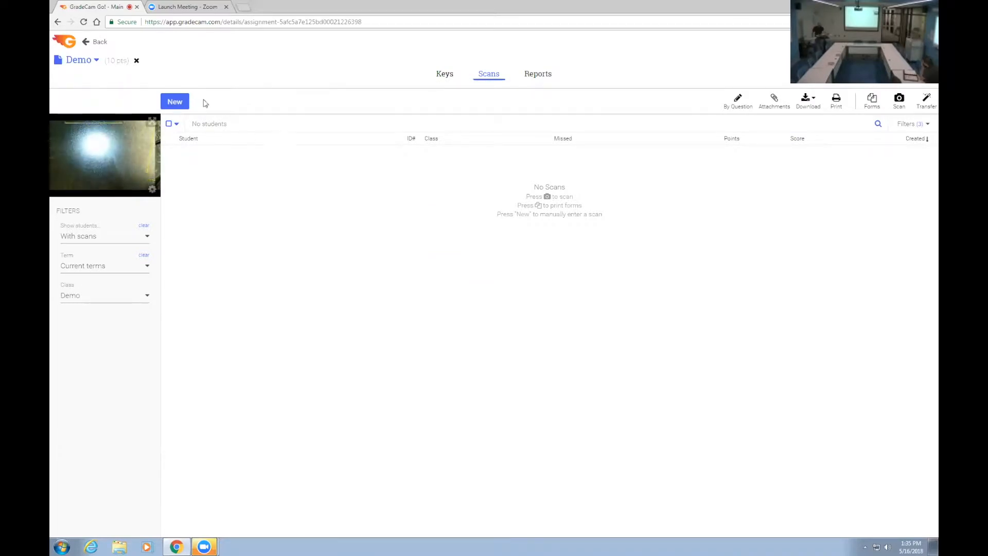
click(152, 122)
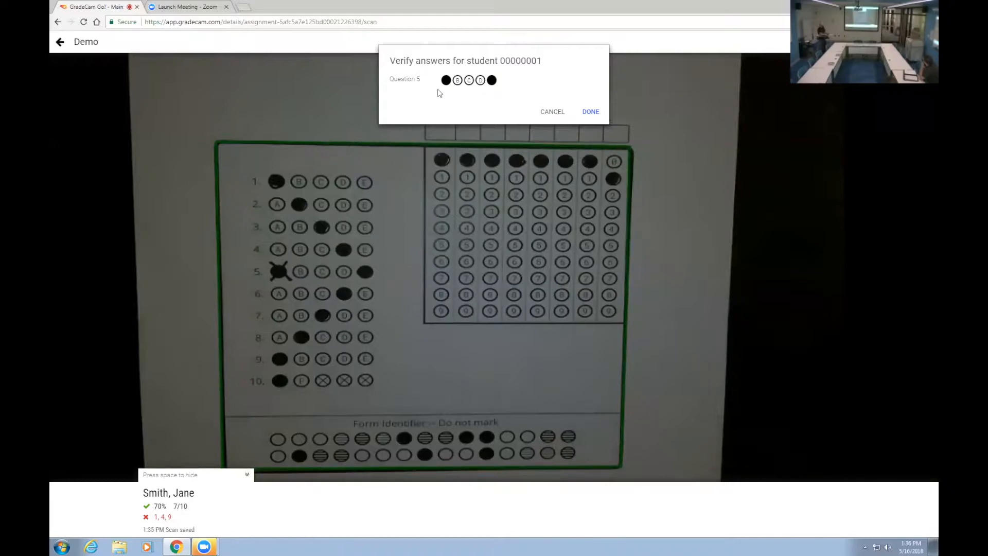
click(447, 80)
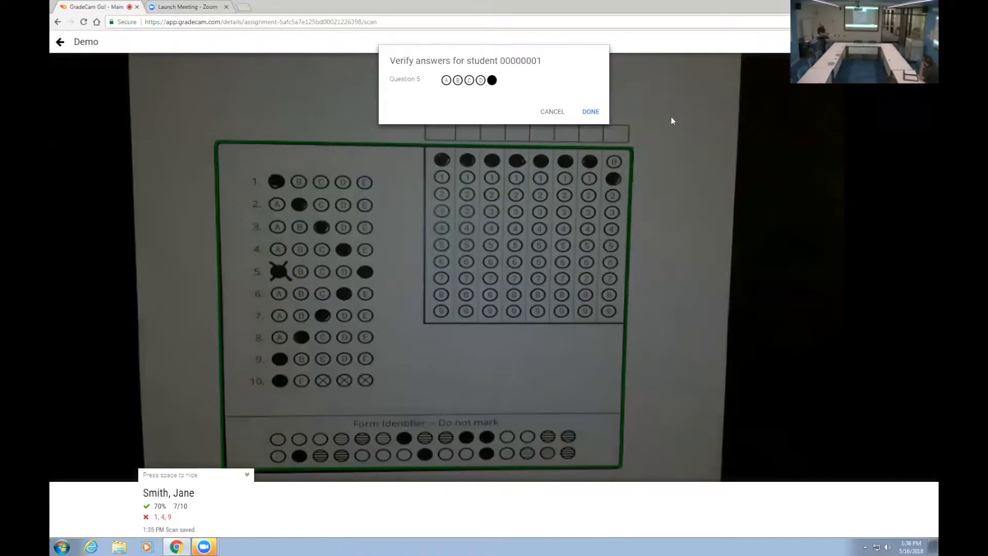
click(591, 112)
click(587, 140)
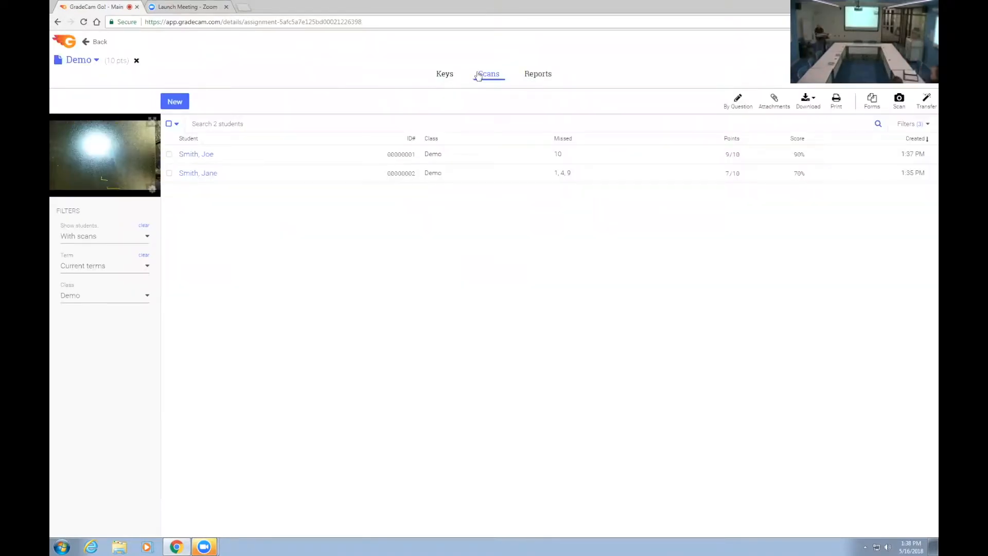
Step: Examine the Demo assignment's Score Graph and Item Analysis reports
click(538, 74)
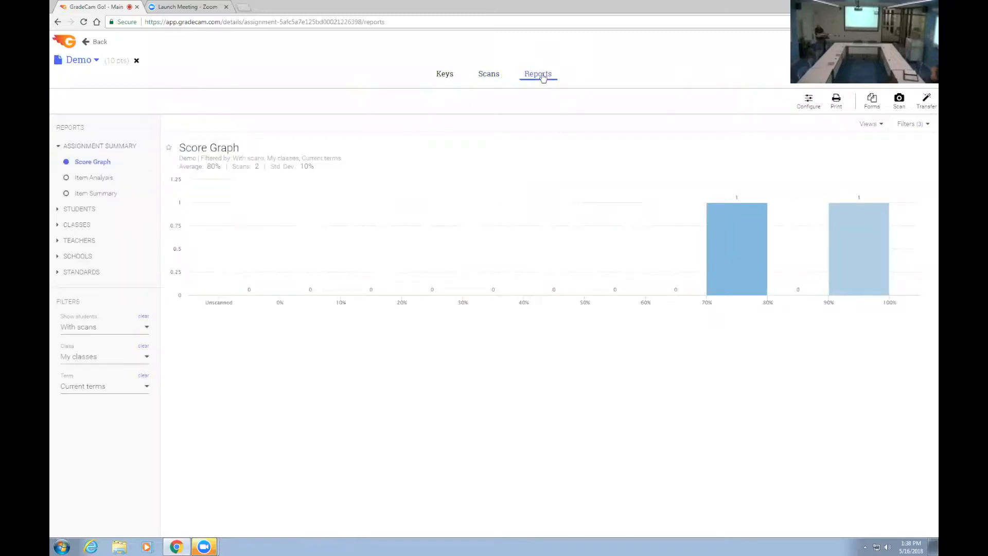
mouse_move(755, 193)
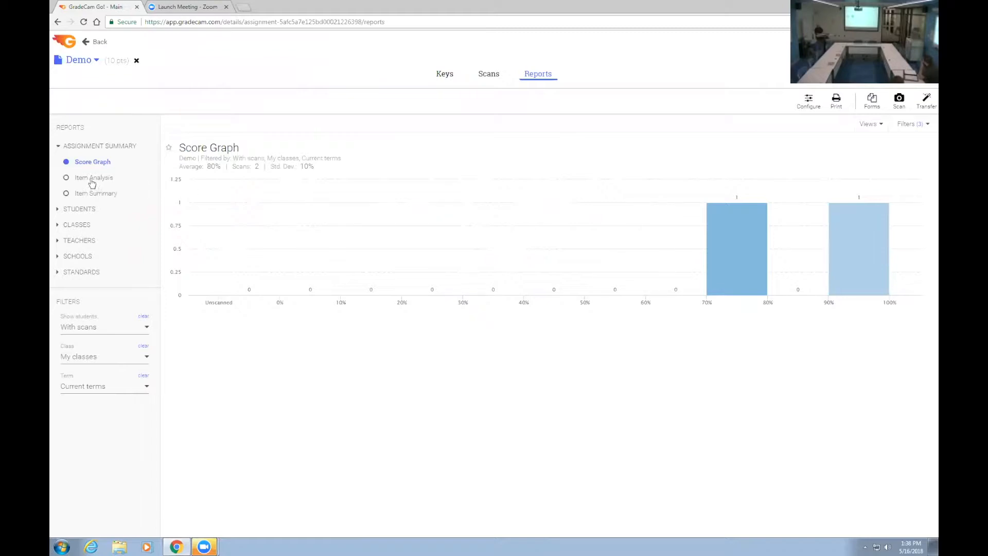
click(107, 177)
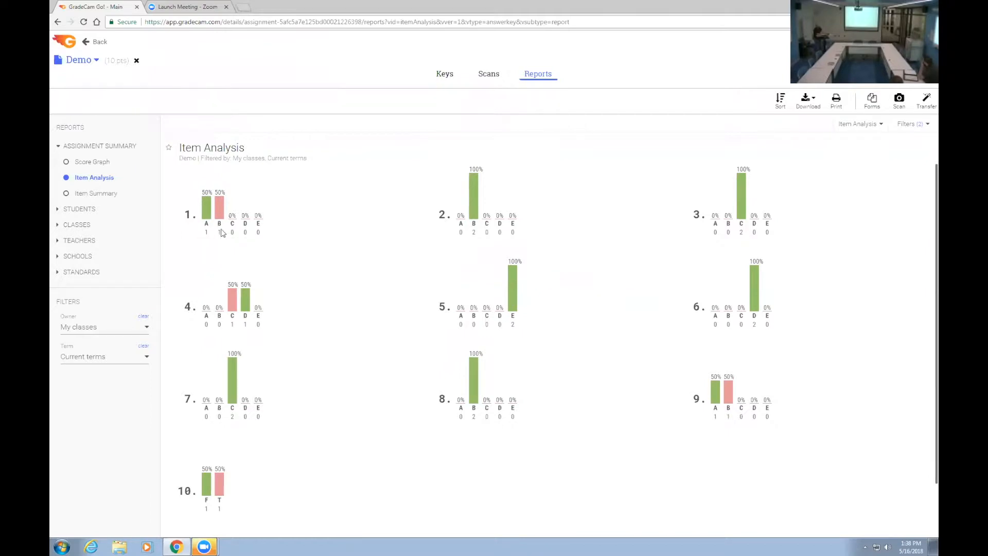
mouse_move(210, 214)
mouse_move(517, 297)
Step: Clear the correct answer B for question 8 in the answer key and regrade the existing scans
click(451, 75)
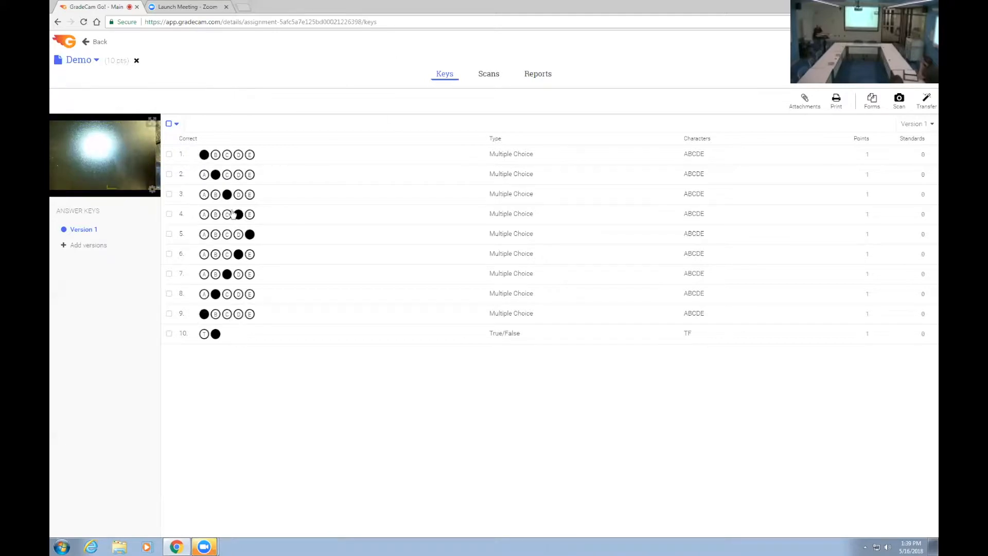
click(217, 295)
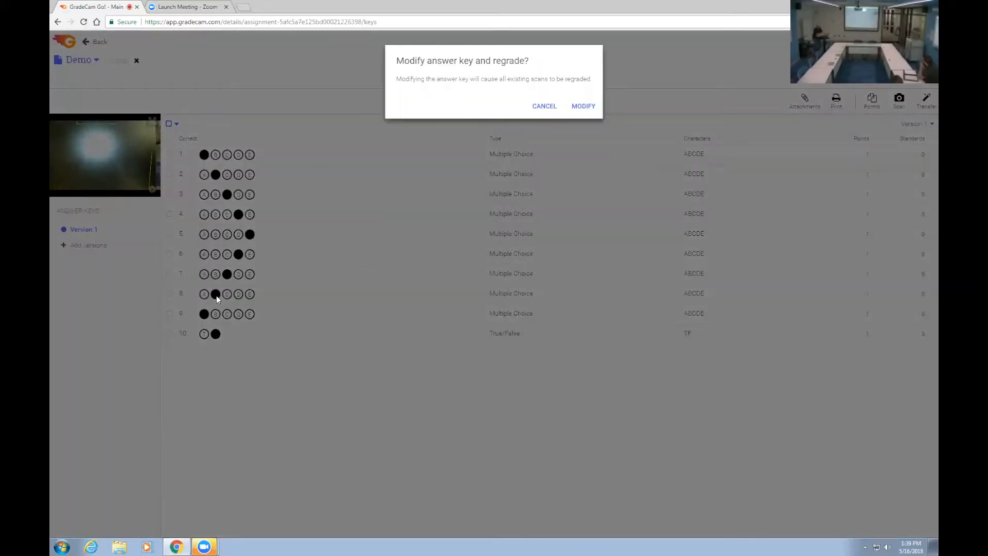
click(590, 106)
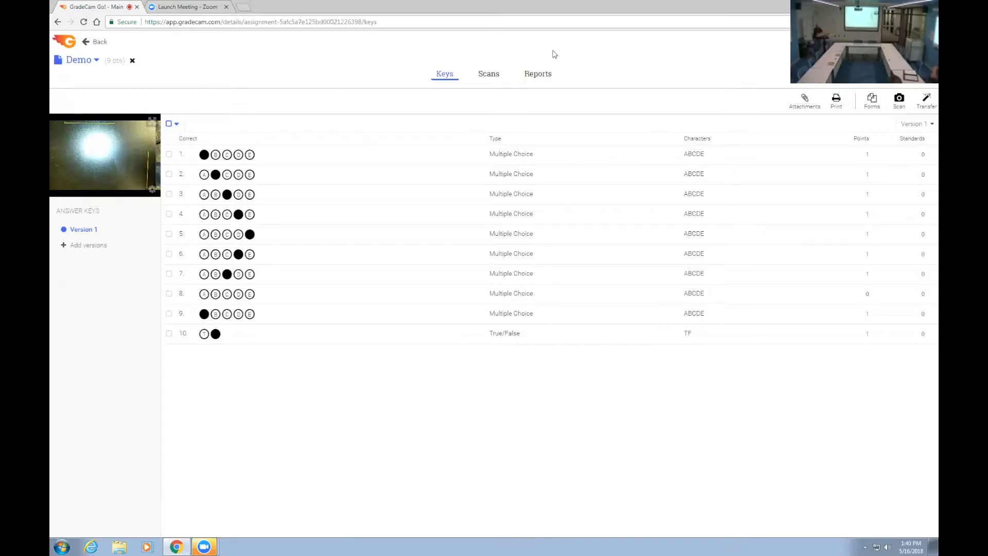
Step: Review the regraded Score Graph, Item Analysis and Student Overview reports
click(538, 74)
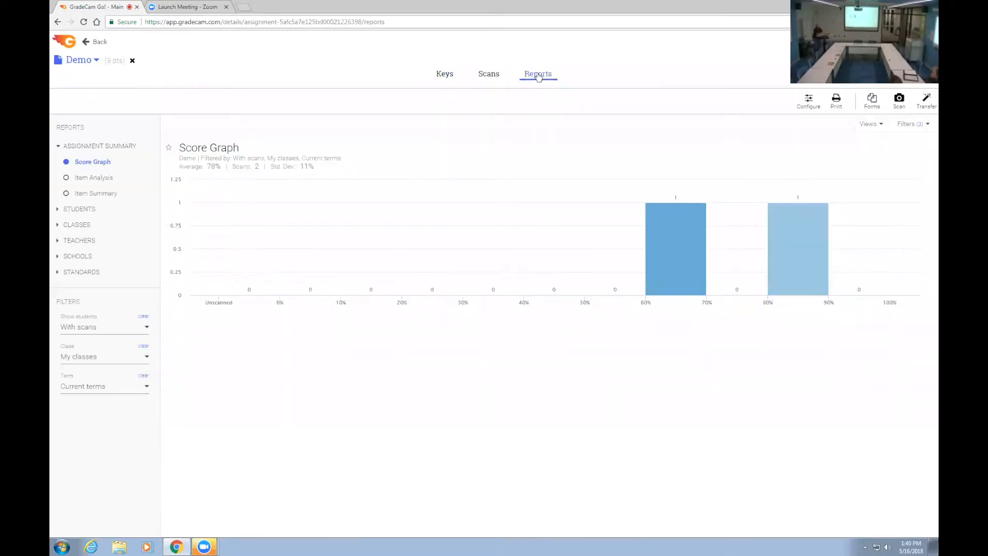
click(110, 179)
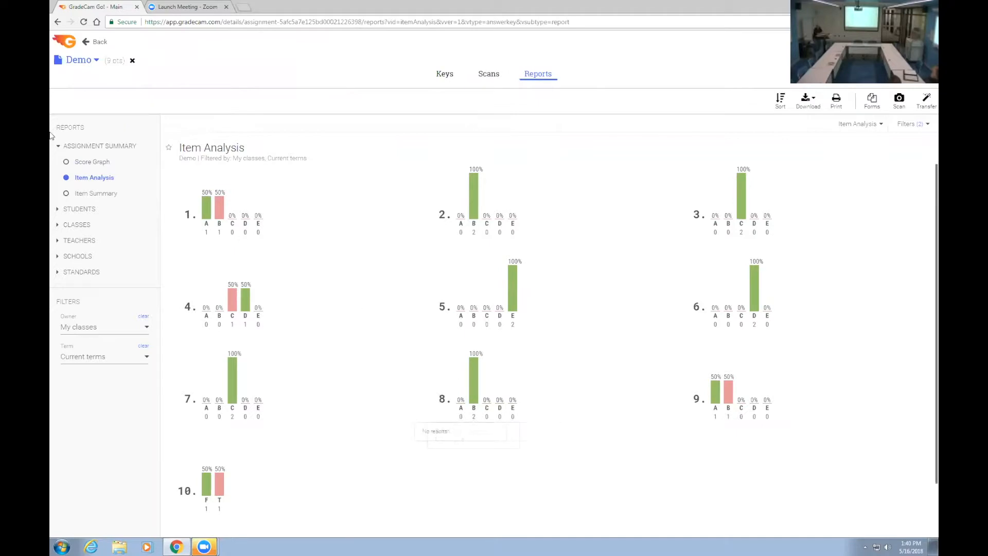
click(99, 163)
click(80, 209)
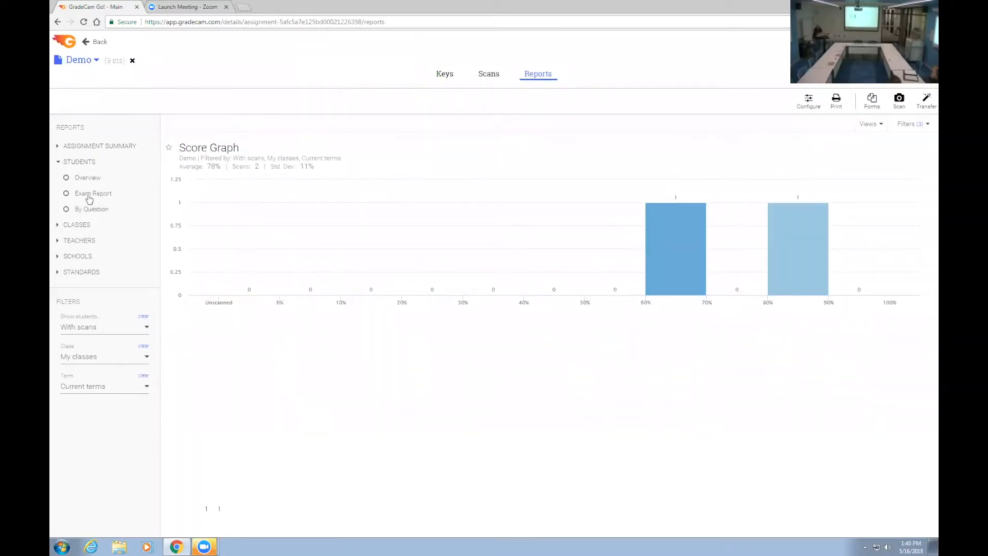
click(87, 177)
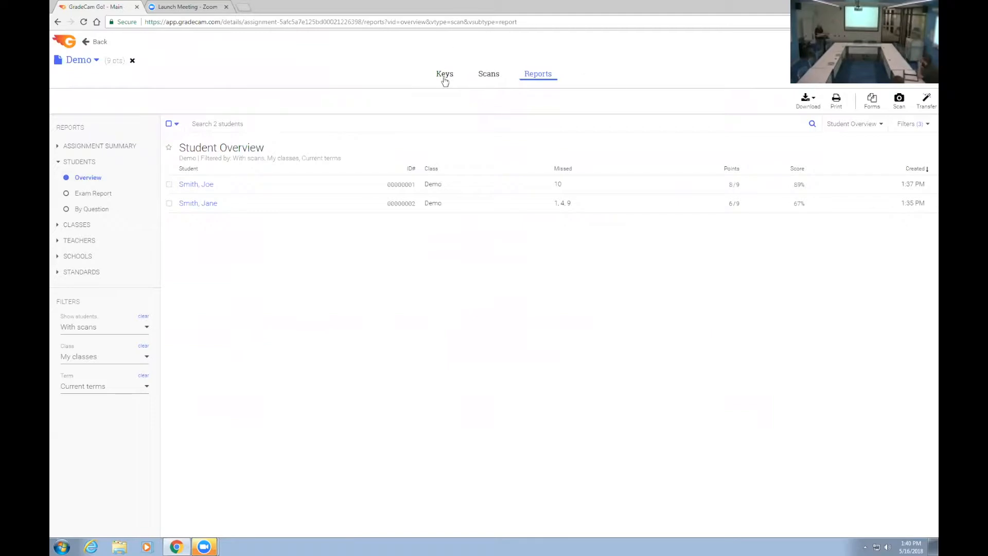
Step: Mark A as question 8's correct answer with regrading, and try B as an additional required bubble before removing it
click(445, 78)
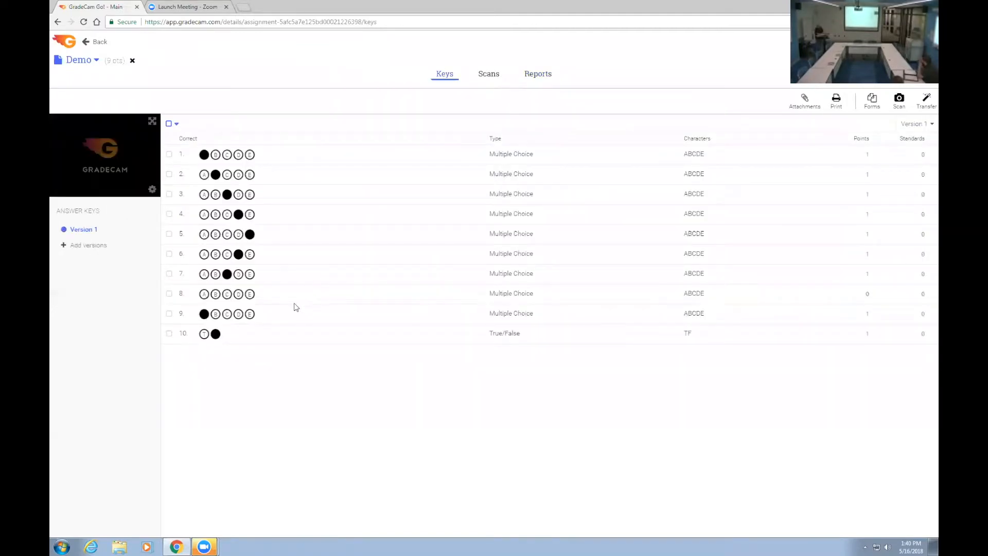
click(208, 297)
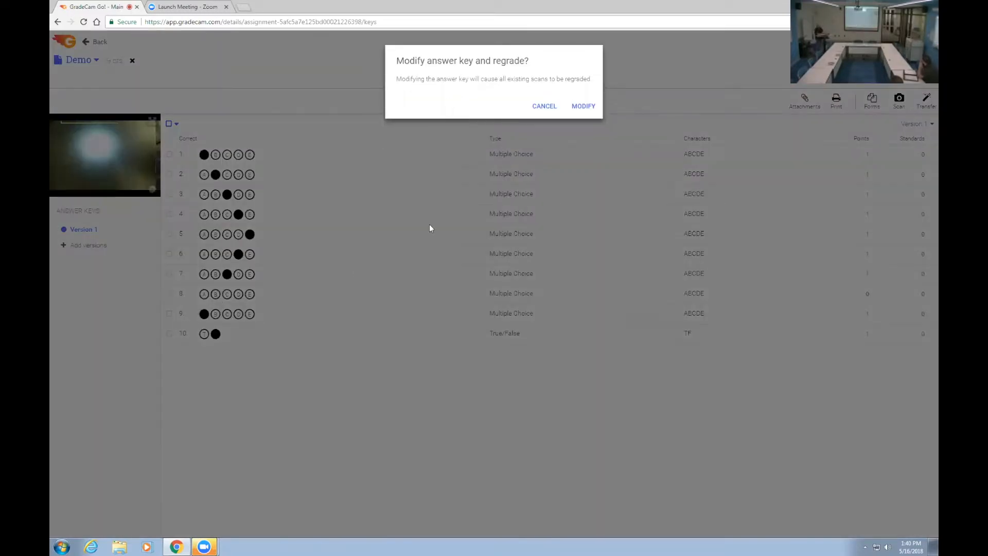
click(583, 122)
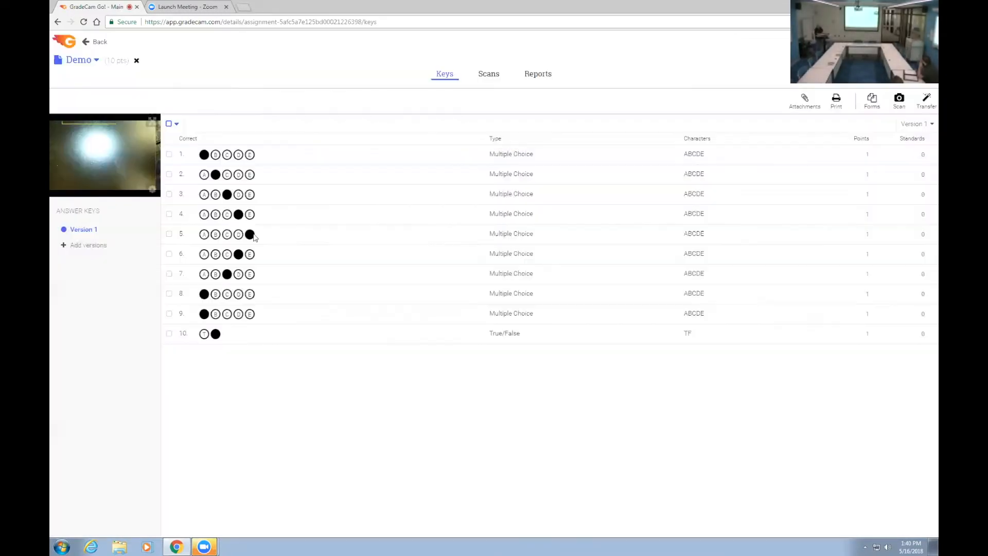
click(216, 294)
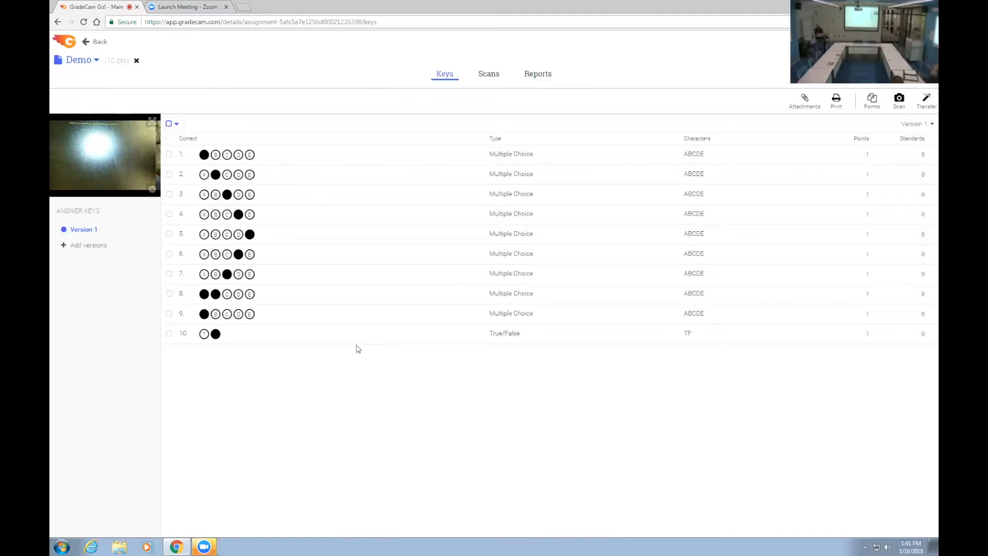
click(216, 294)
Step: Add B as an alternative correct answer worth 1 point for question 8
click(169, 294)
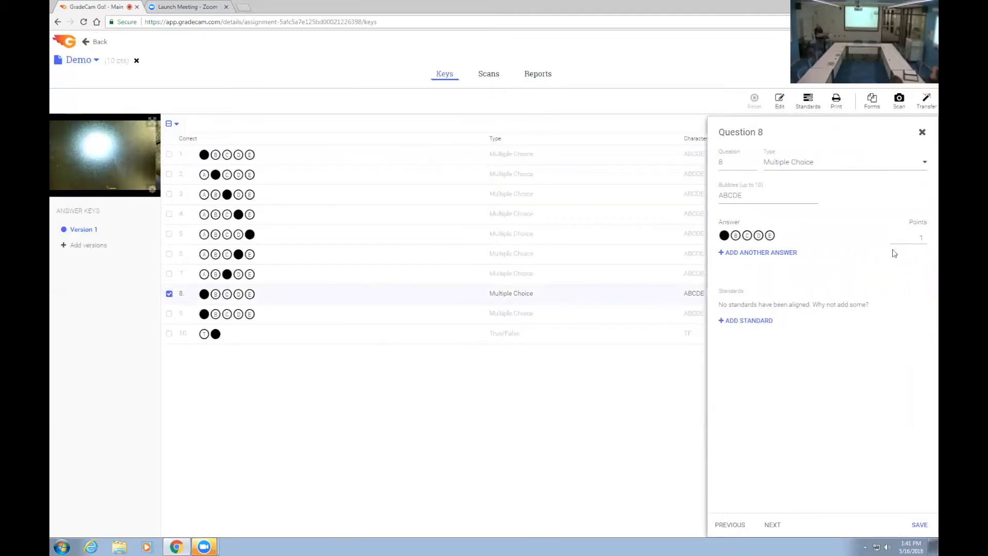
click(779, 252)
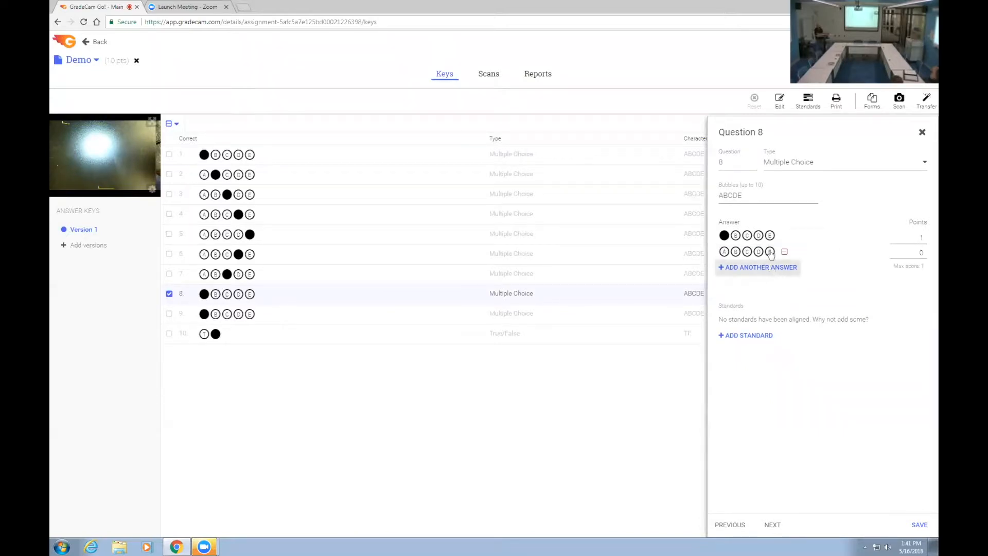
click(737, 252)
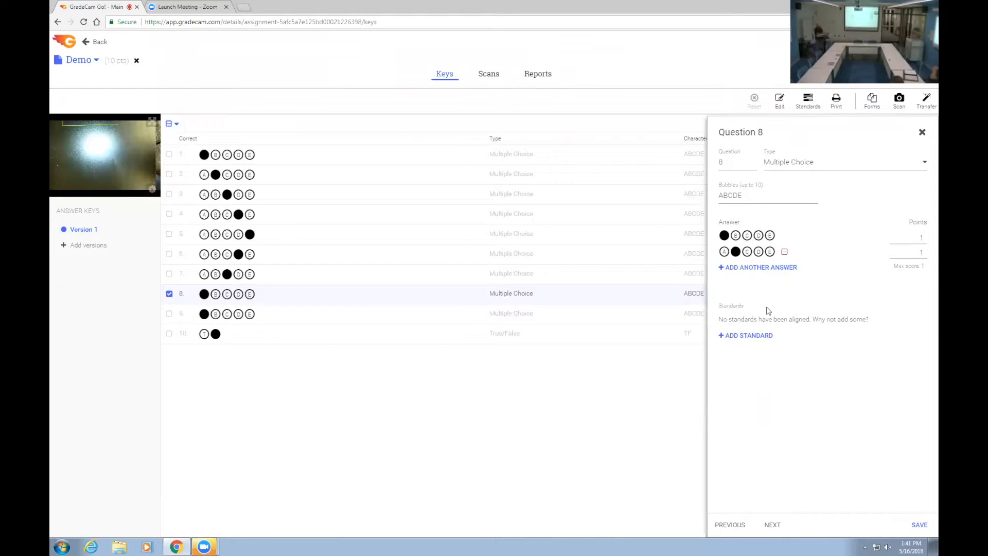
Step: Add the combination A and B as a third accepted answer to question 8, worth 2 points, and save the question
click(742, 268)
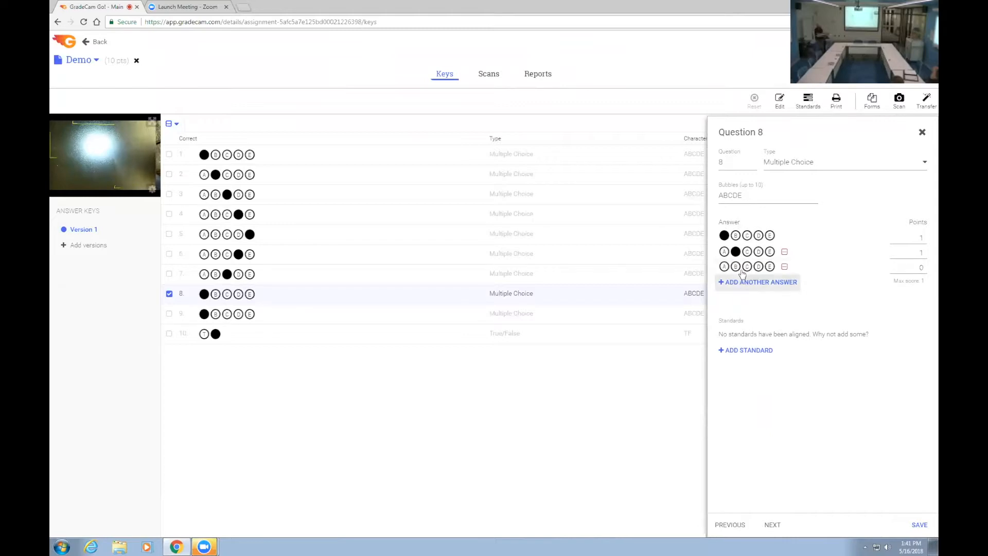
click(724, 267)
click(737, 267)
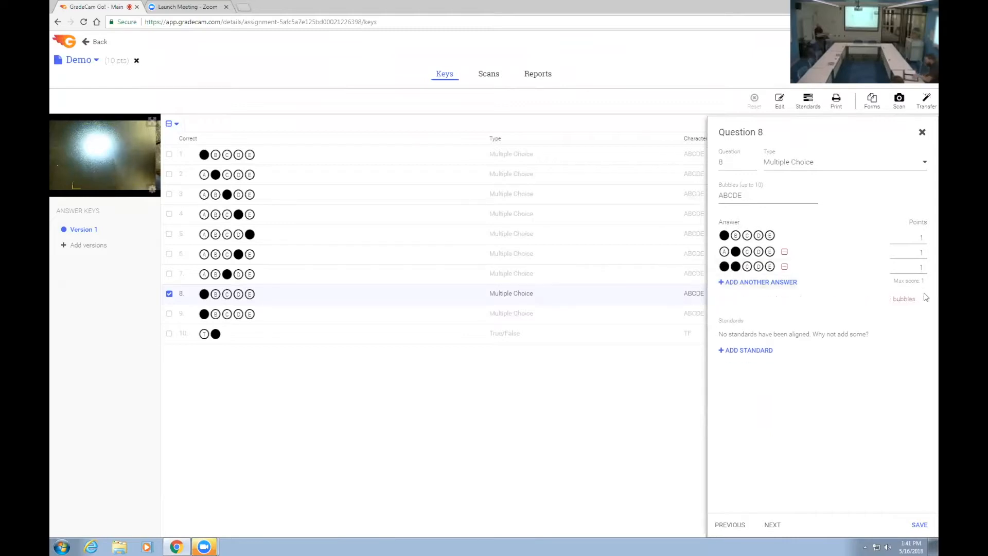
double_click(923, 268)
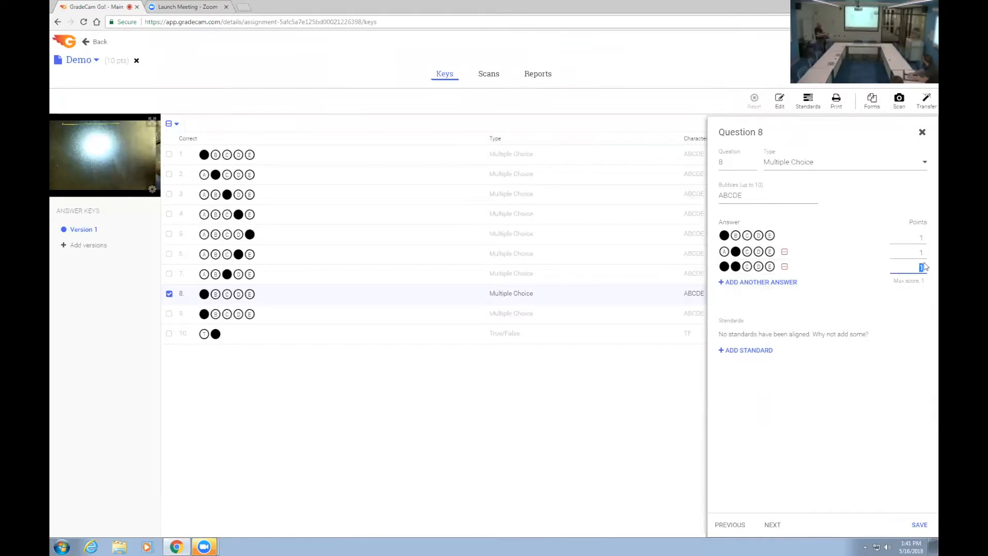
text(2)
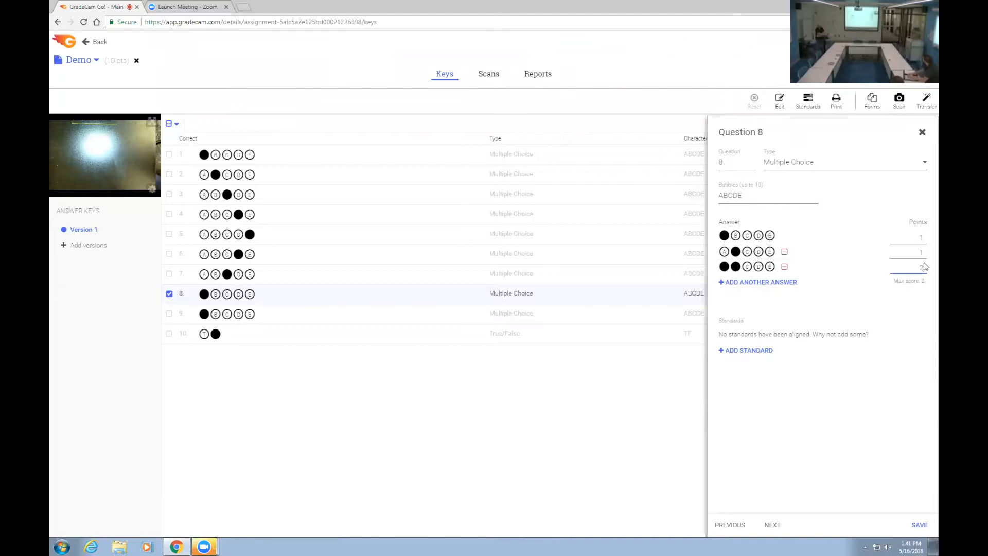
click(198, 303)
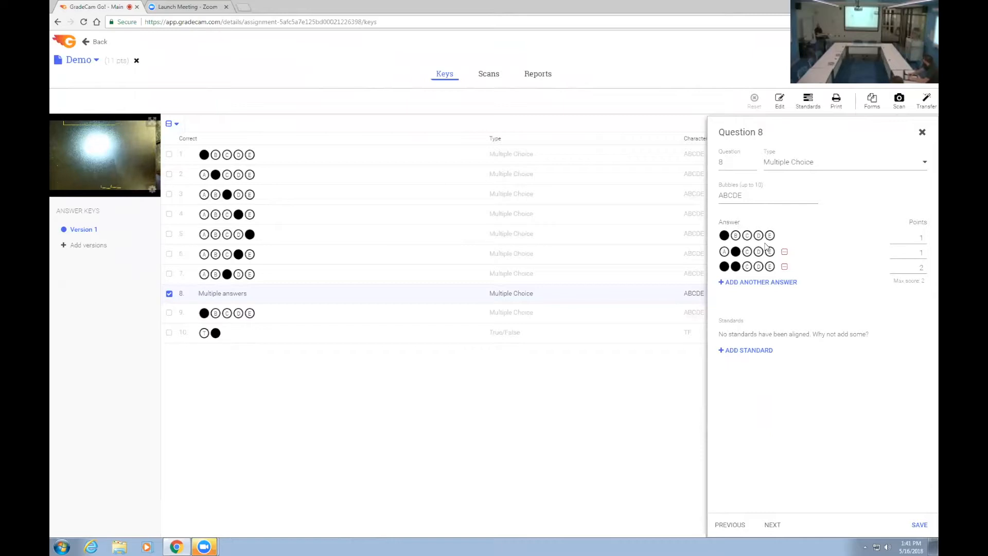
click(921, 132)
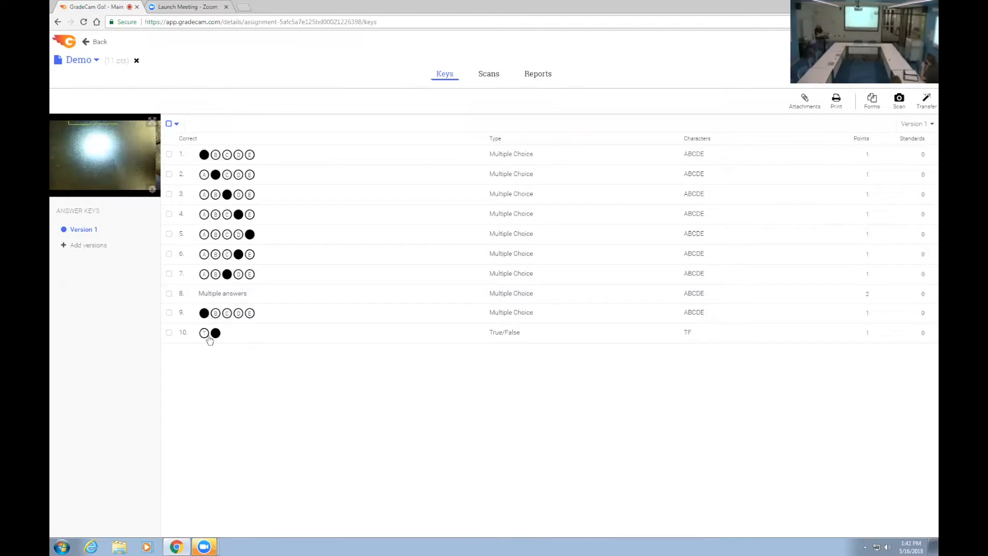
Step: Remove question 8's alternative answers, keeping only A for 1 point, and save the question
click(169, 293)
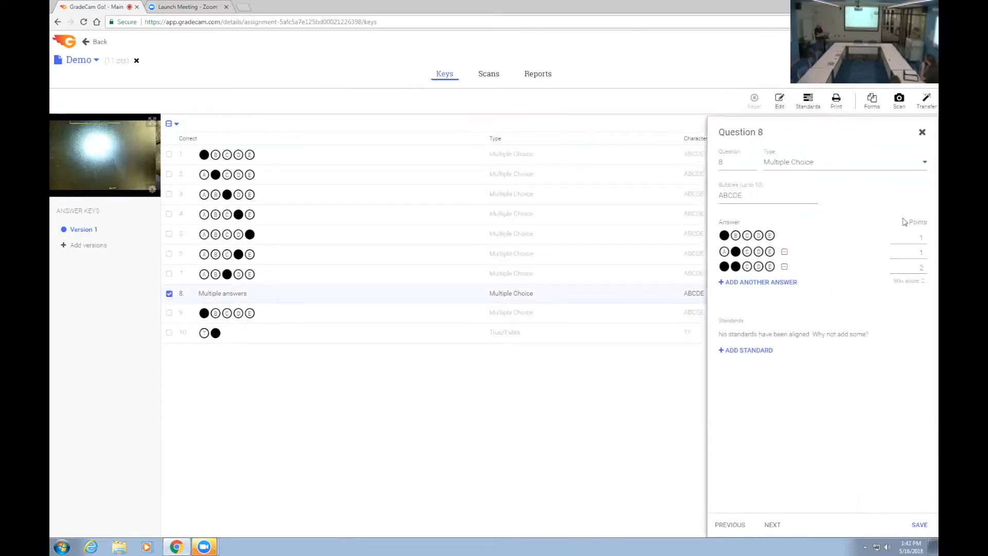
click(786, 255)
click(920, 525)
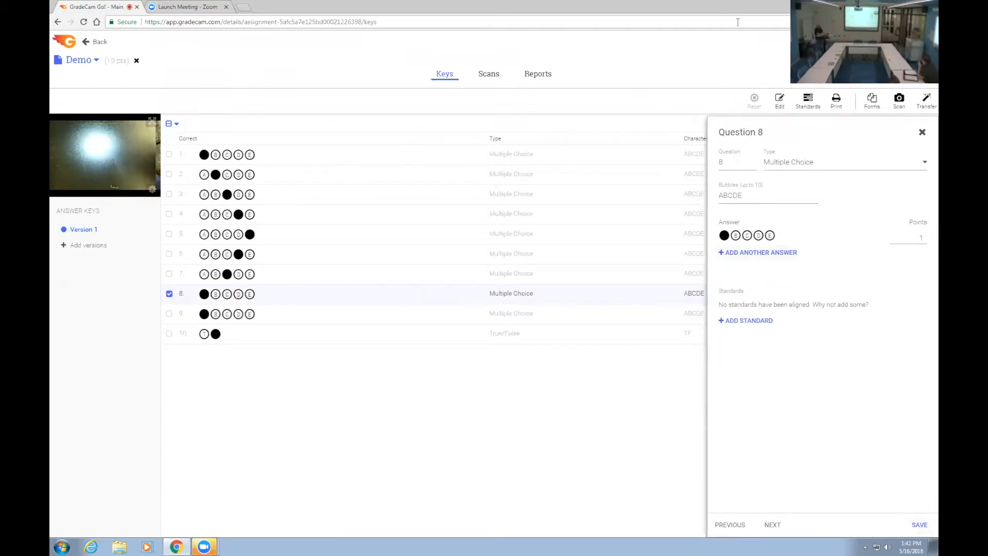
click(922, 133)
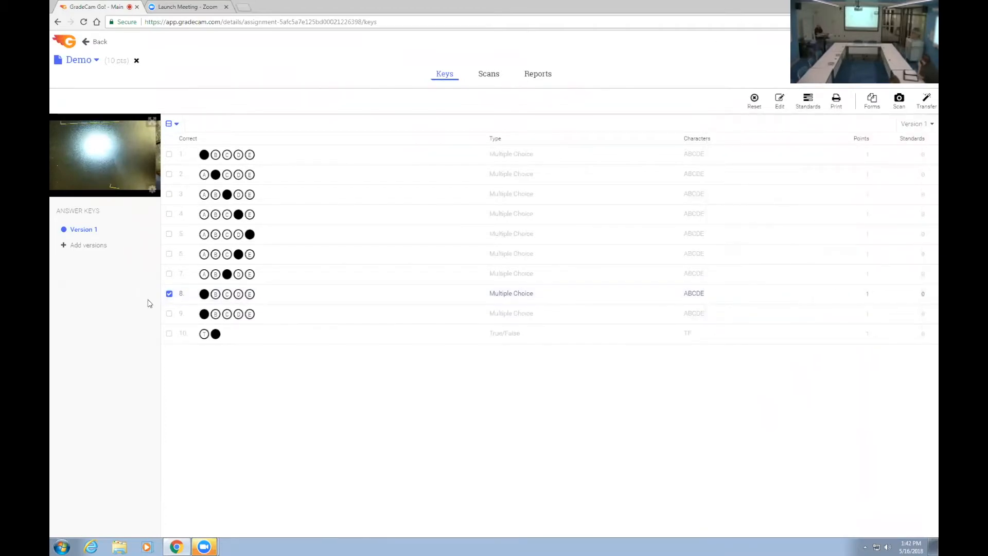
click(169, 294)
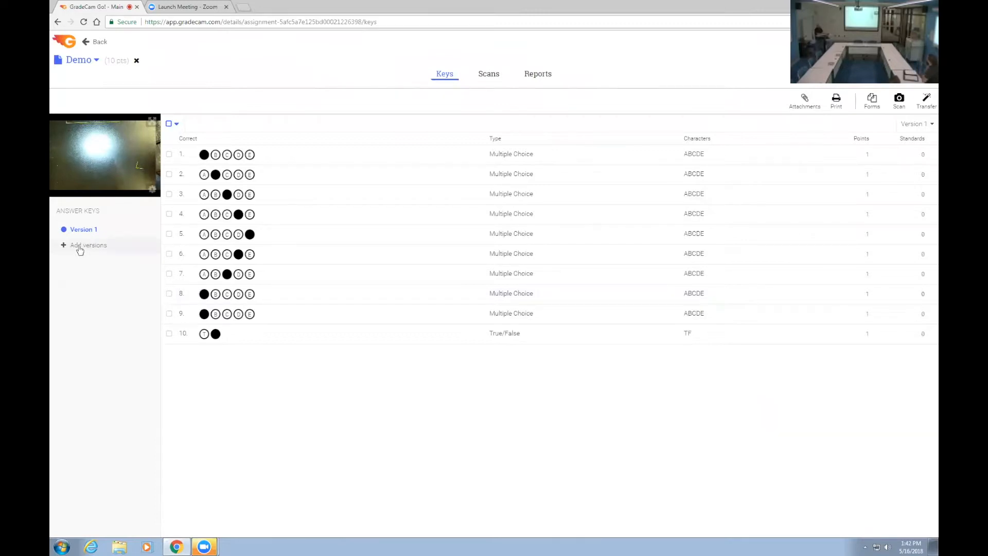
Step: Try to add another answer key version to the Demo assignment
click(86, 247)
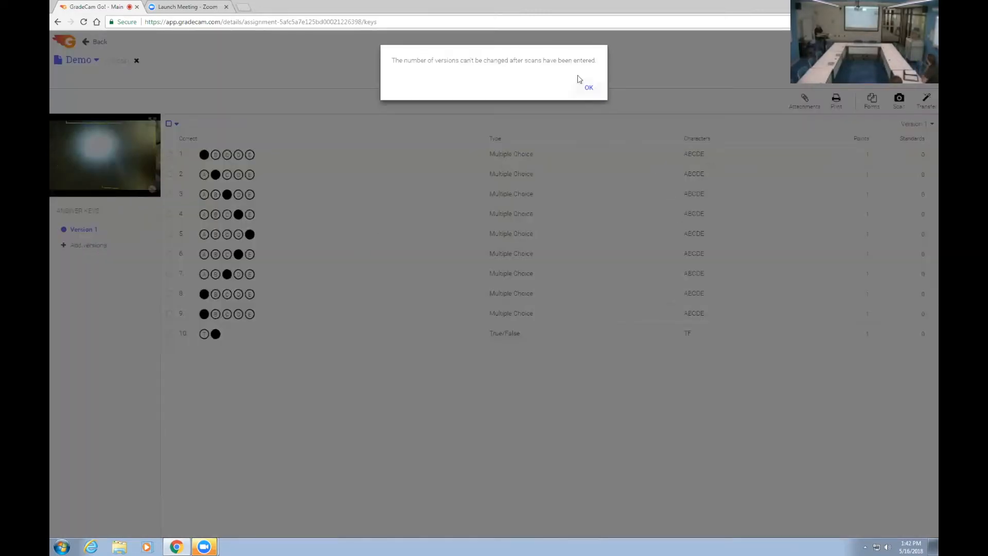
click(589, 90)
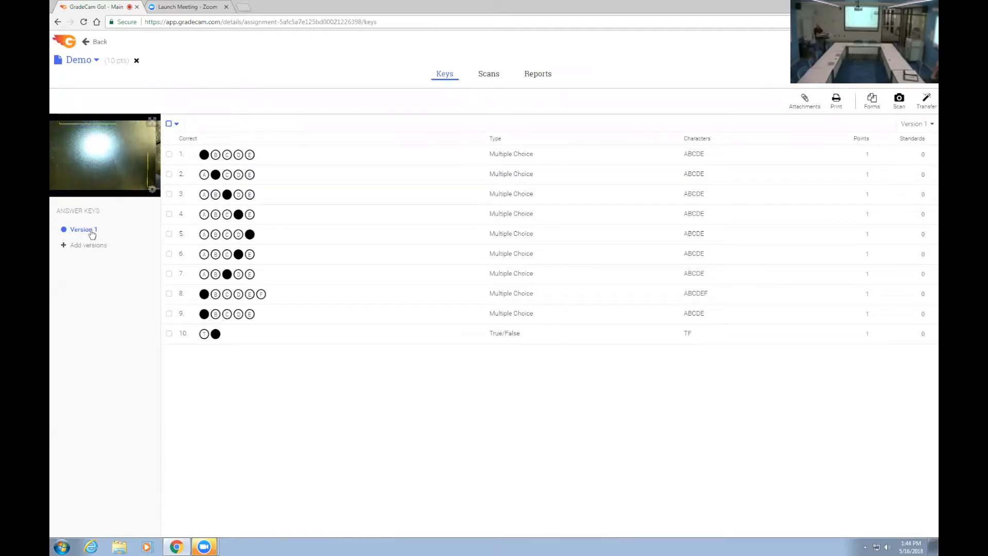
Step: Create a new multiple-question assignment named Version with a length of 10 questions
click(100, 46)
click(188, 90)
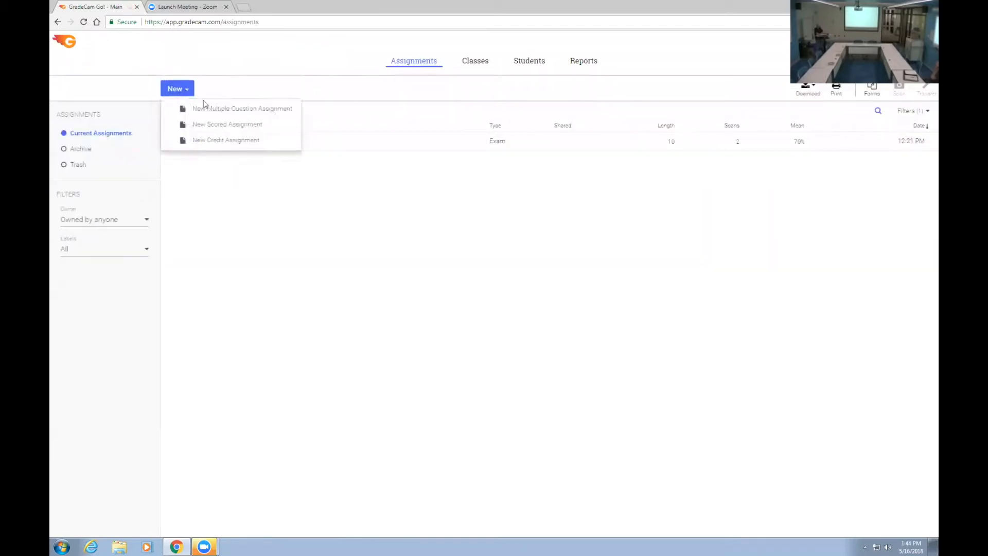
click(224, 106)
text(Ve)
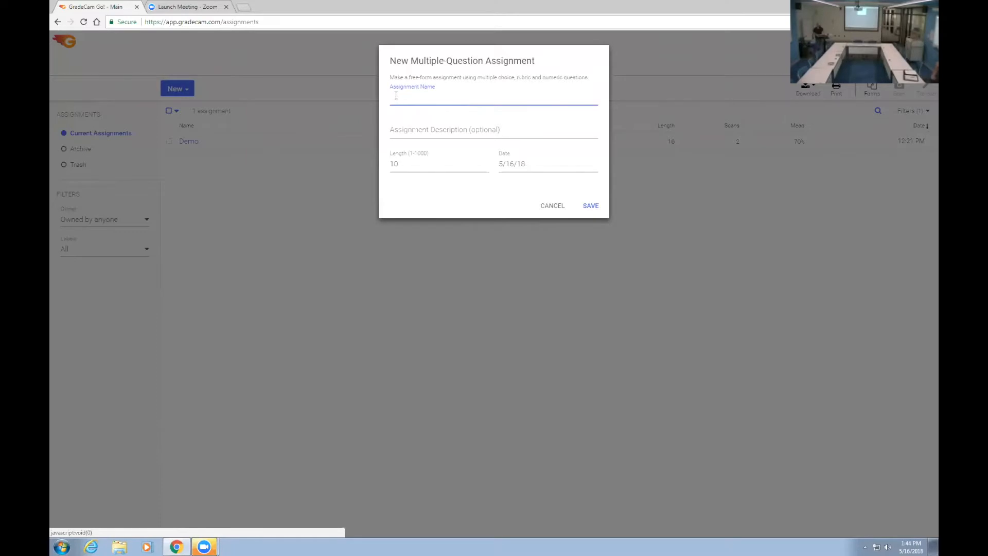
text(Version)
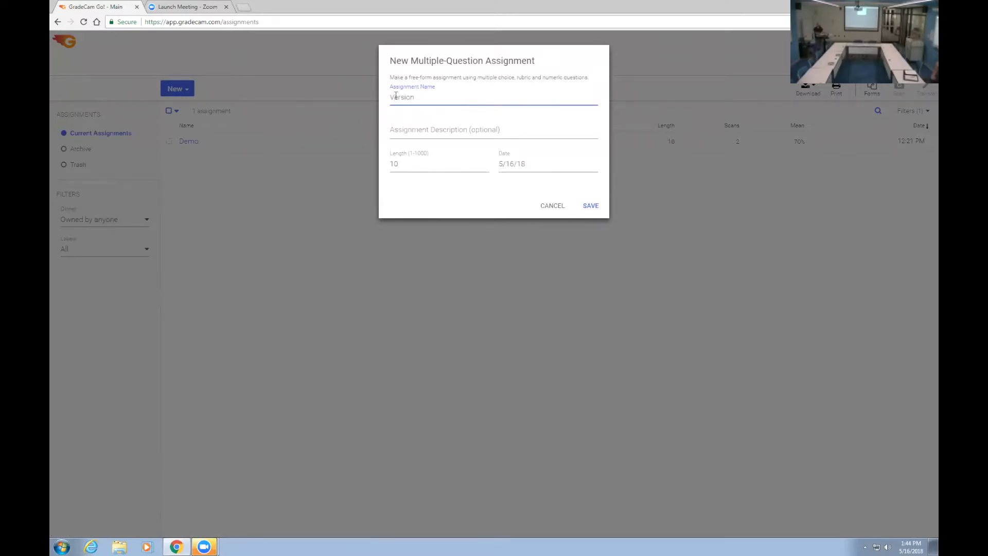
click(590, 206)
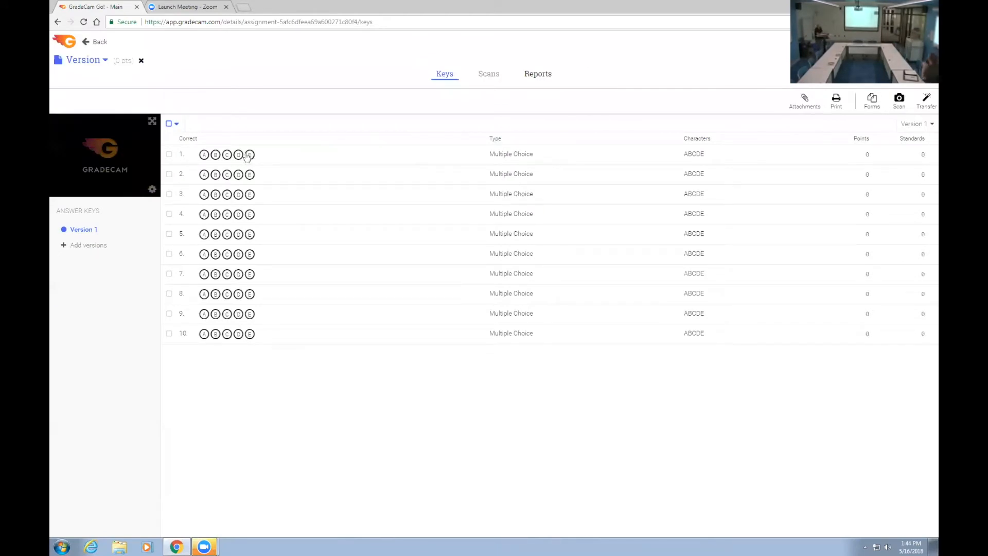
Step: Add answer key versions 2 to 5 to the Version assignment and display the Version 1 key
click(95, 249)
click(86, 246)
click(85, 261)
click(82, 229)
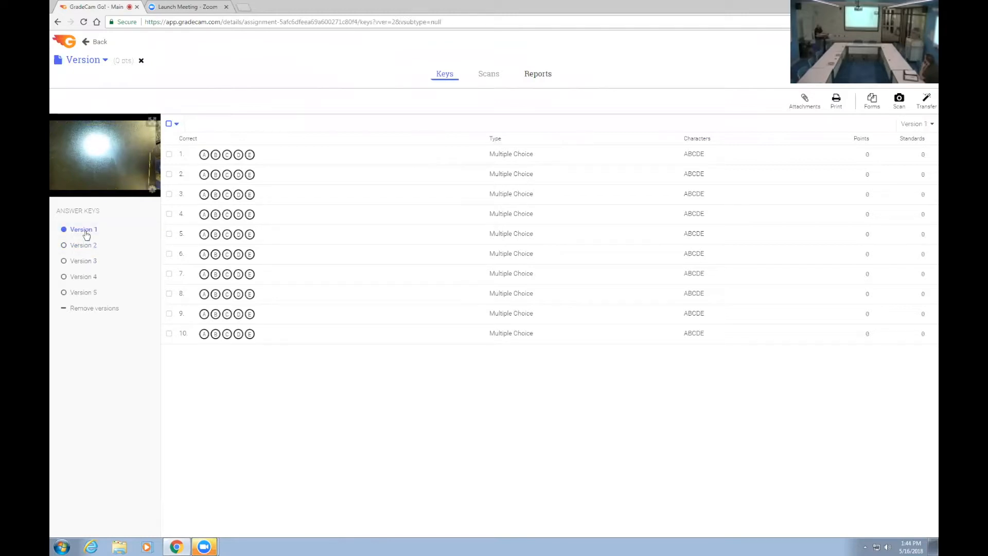
Step: In the Version 1 key, mark A as correct for question 1 and B for question 2
click(176, 177)
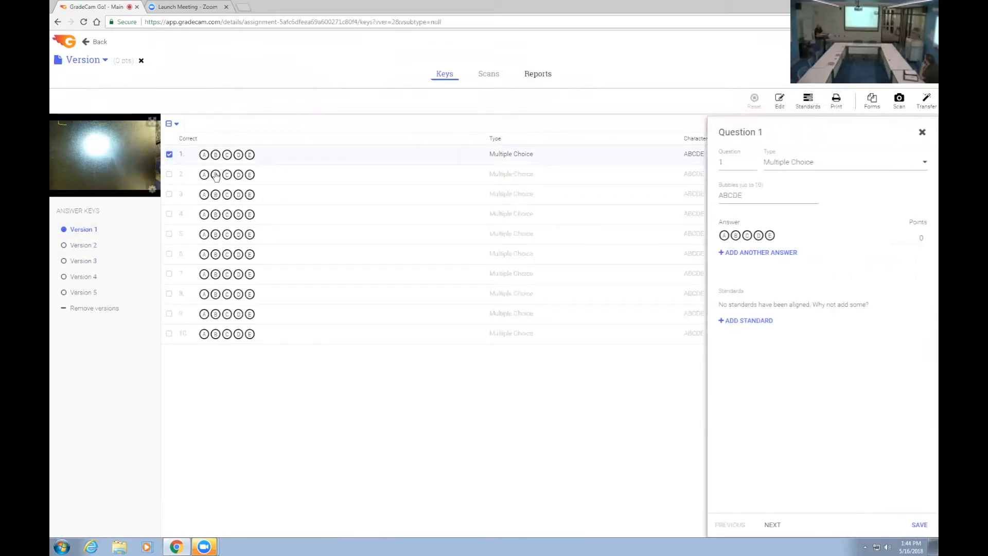
click(169, 154)
click(169, 154)
click(204, 154)
click(216, 175)
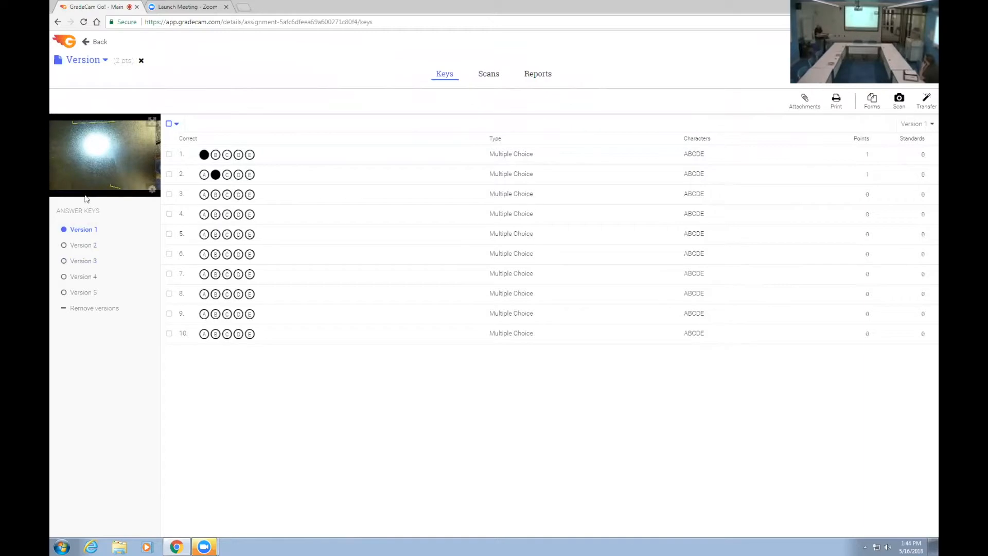
Step: In the Version 2 key, mark B as correct for question 1 and A for question 2
click(92, 246)
click(216, 155)
click(204, 174)
click(81, 229)
click(84, 245)
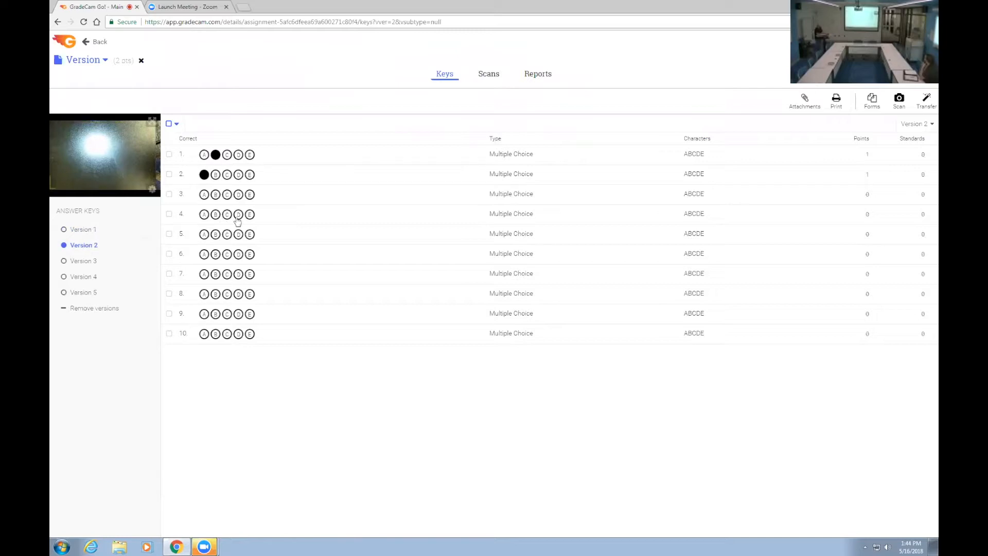
Step: Review the Version assignment's form printing options, including scans for assignments with a compatible key and the class choices, and close without generating a form
click(873, 103)
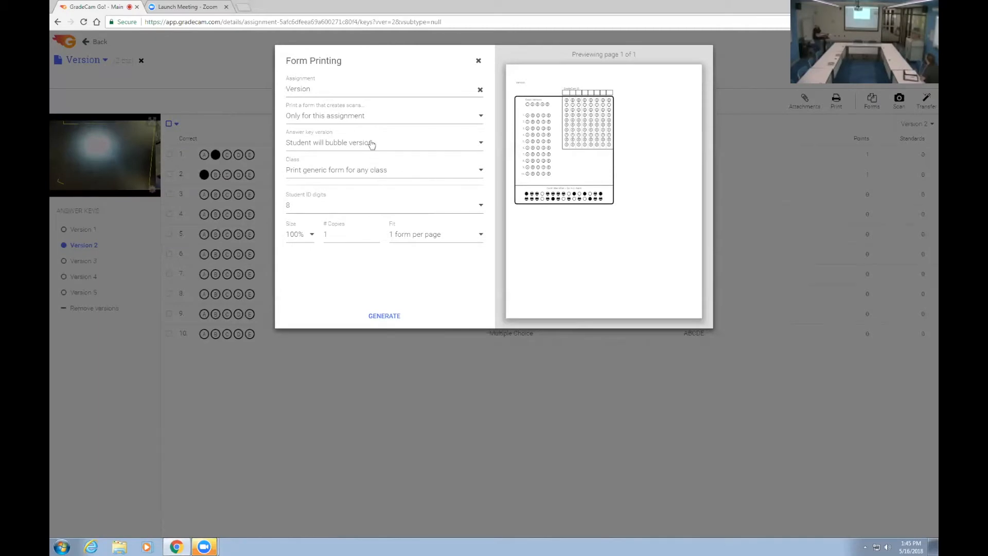
click(370, 121)
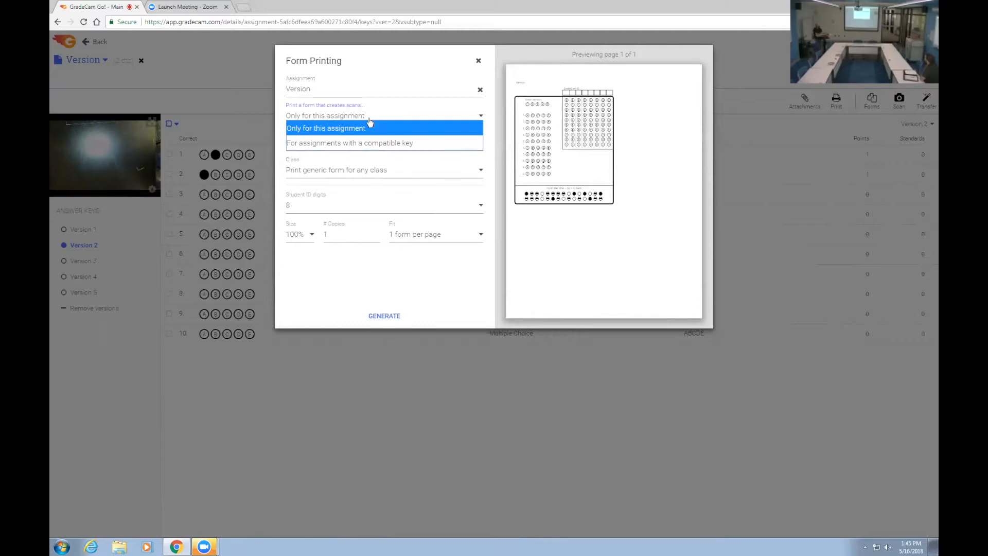
click(363, 143)
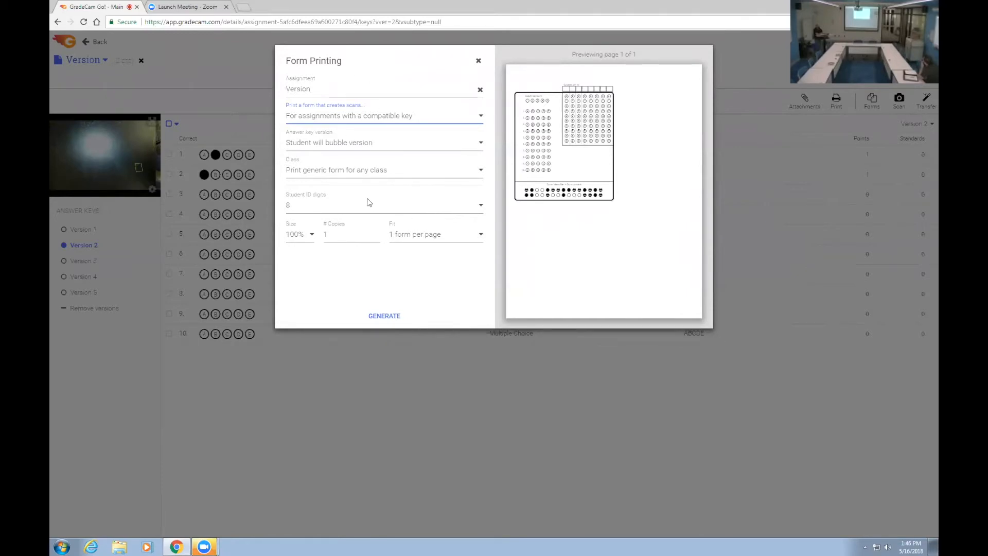
click(349, 172)
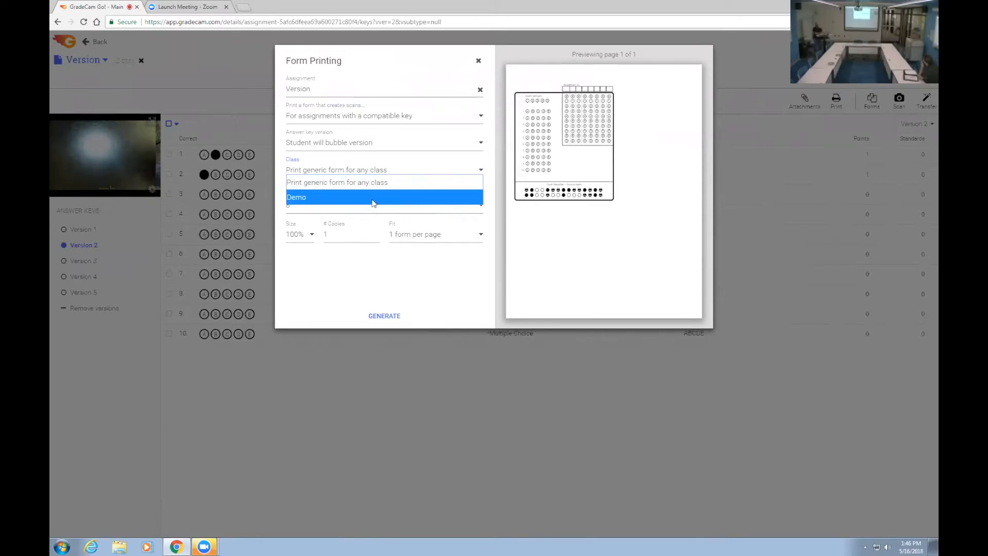
click(372, 182)
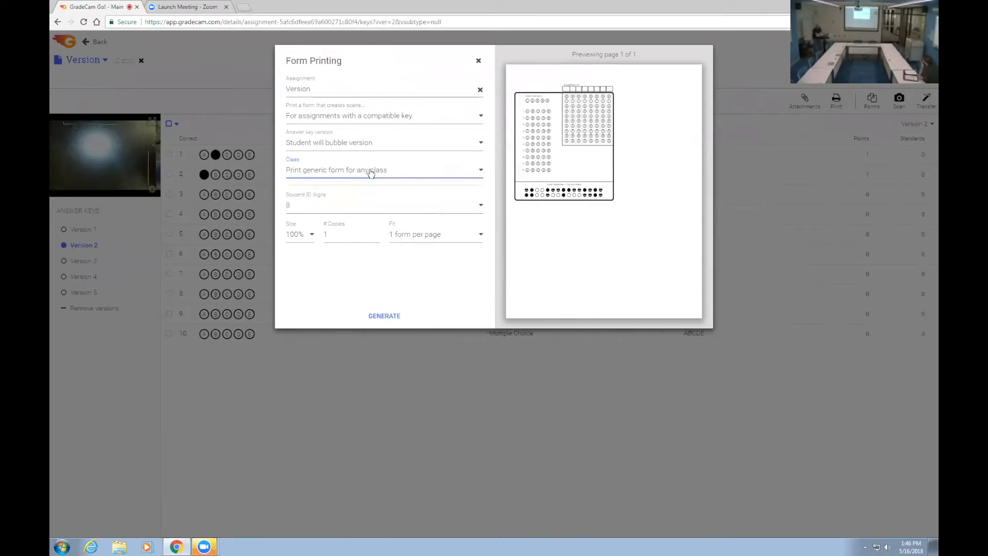
click(479, 60)
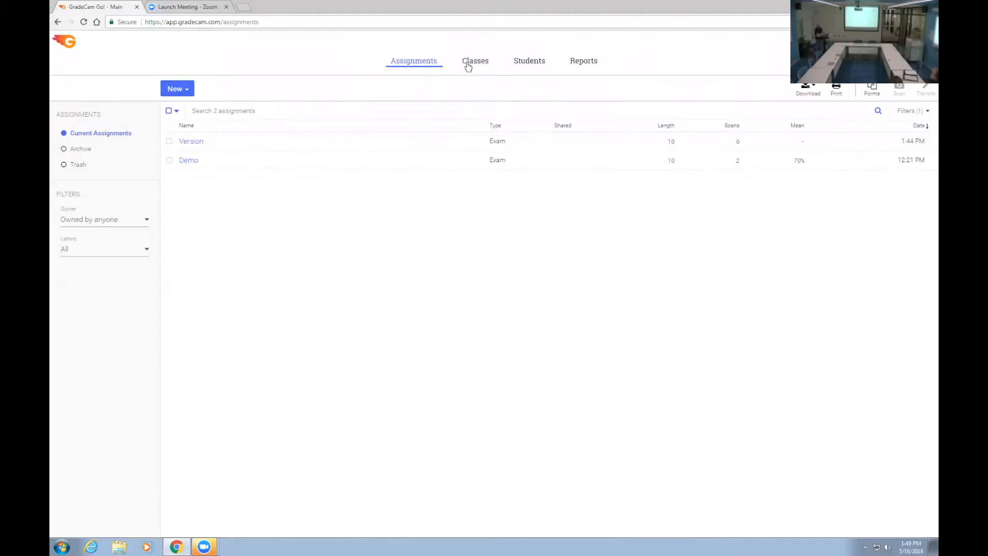
Step: Go to the class list and view the New Class form without creating a class
click(470, 68)
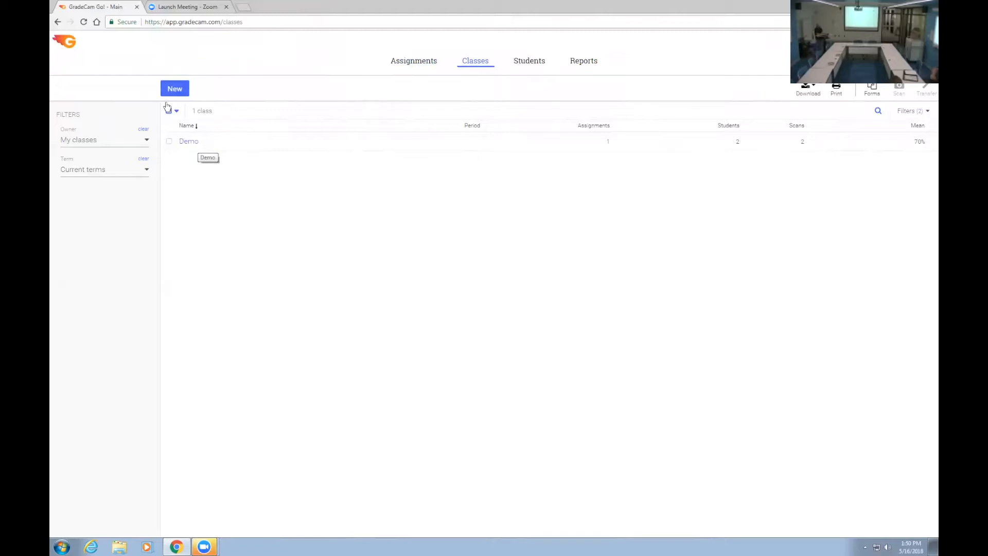
click(174, 89)
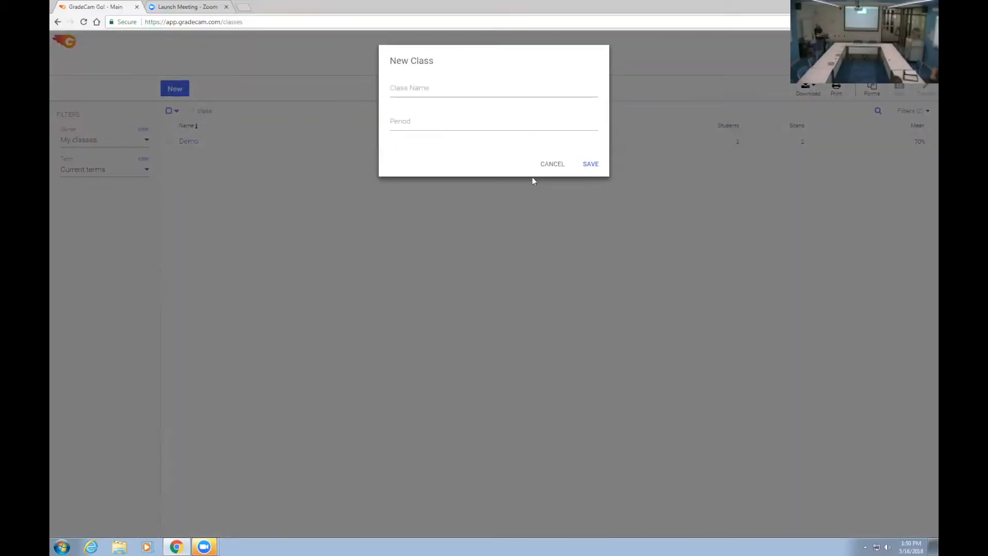
click(550, 165)
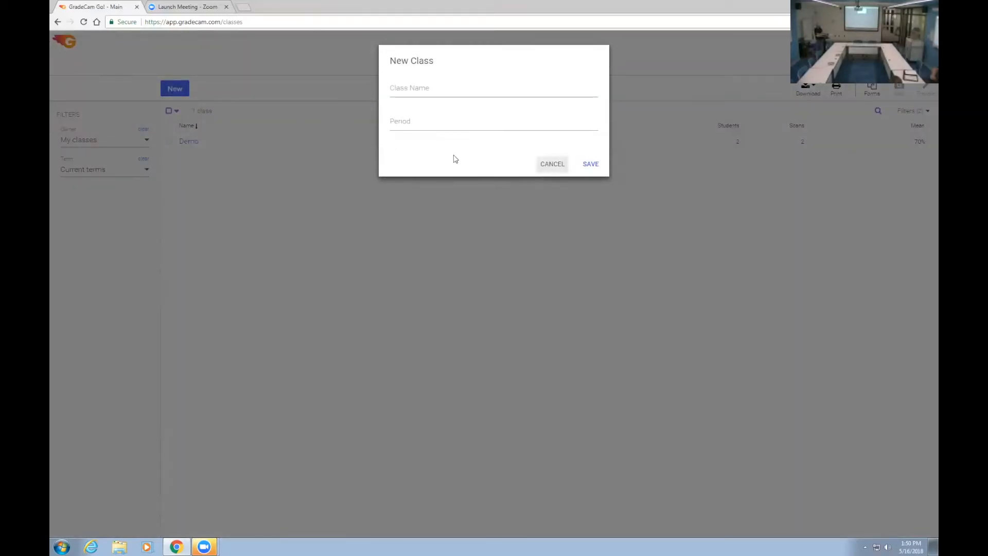
Step: Open the Demo class's student roster and view the Import Students dialog without importing a file
click(198, 140)
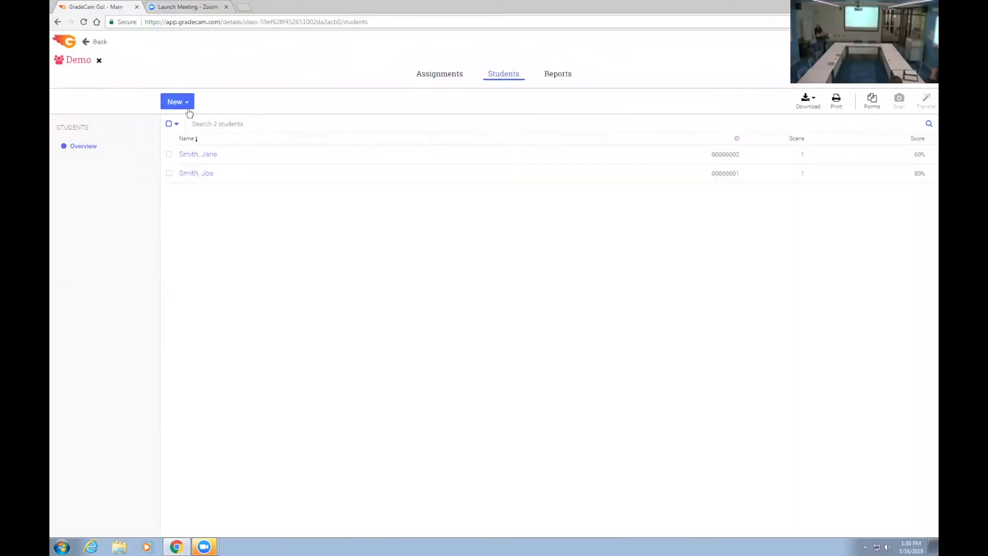
click(193, 107)
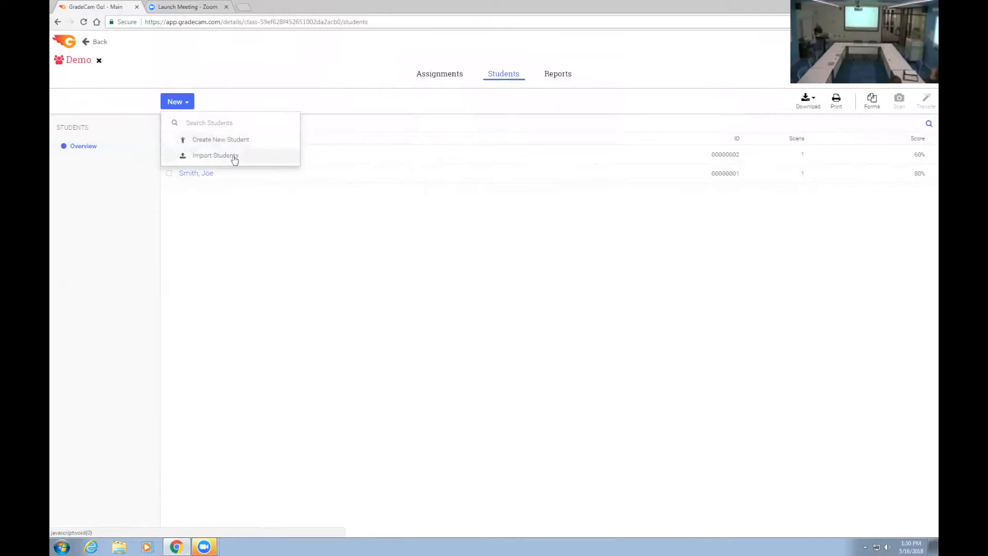
click(218, 158)
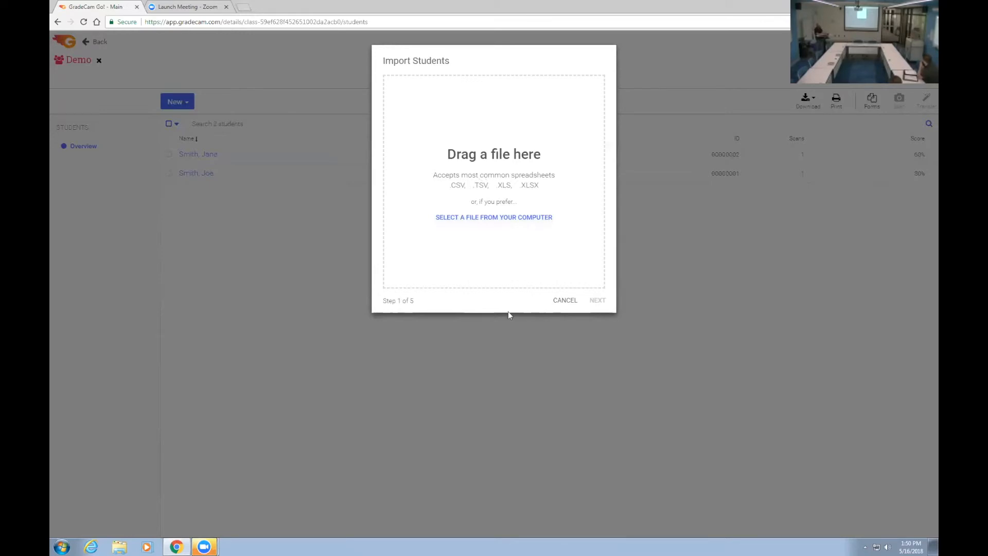
click(562, 301)
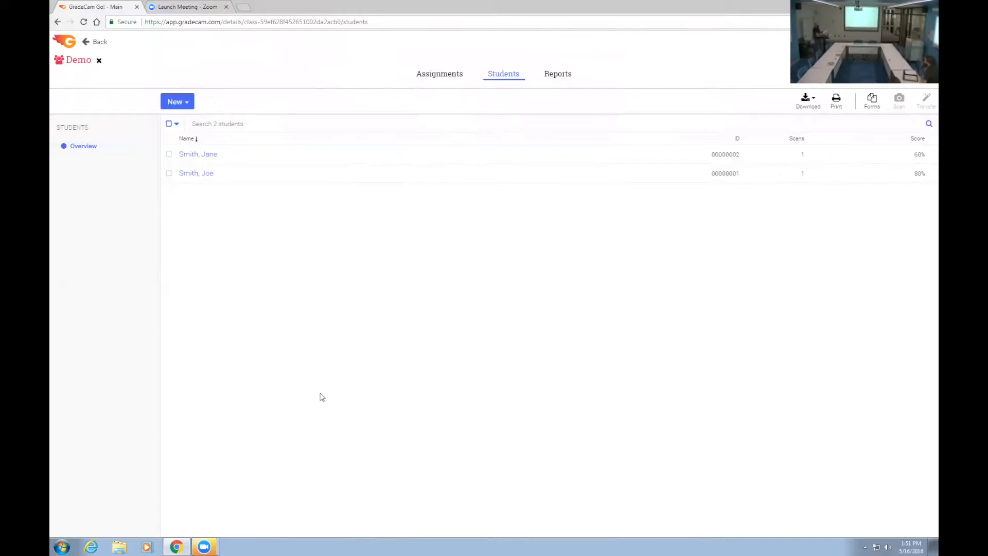
Step: View the Demo assignment's score graph within the Demo class and return to the full assignment list
click(436, 79)
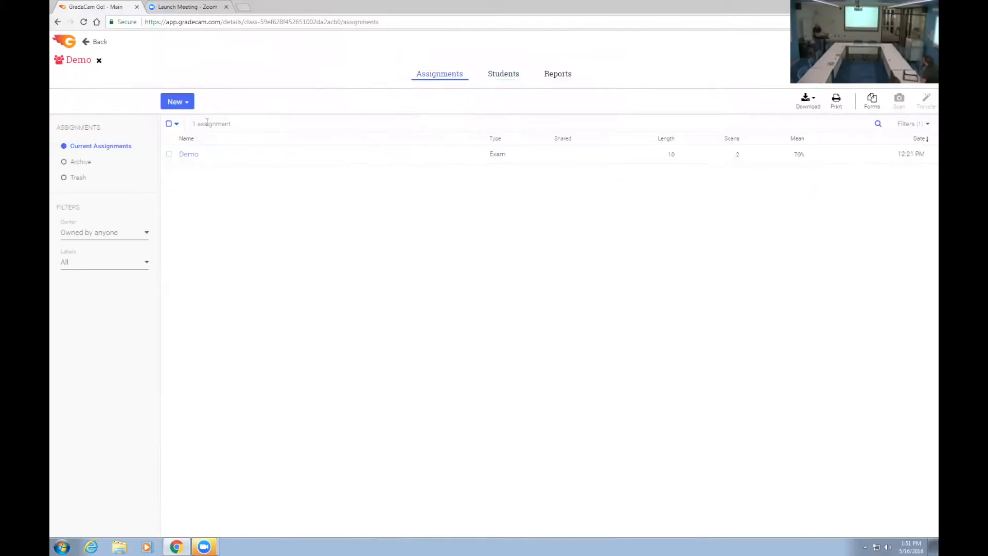
click(192, 157)
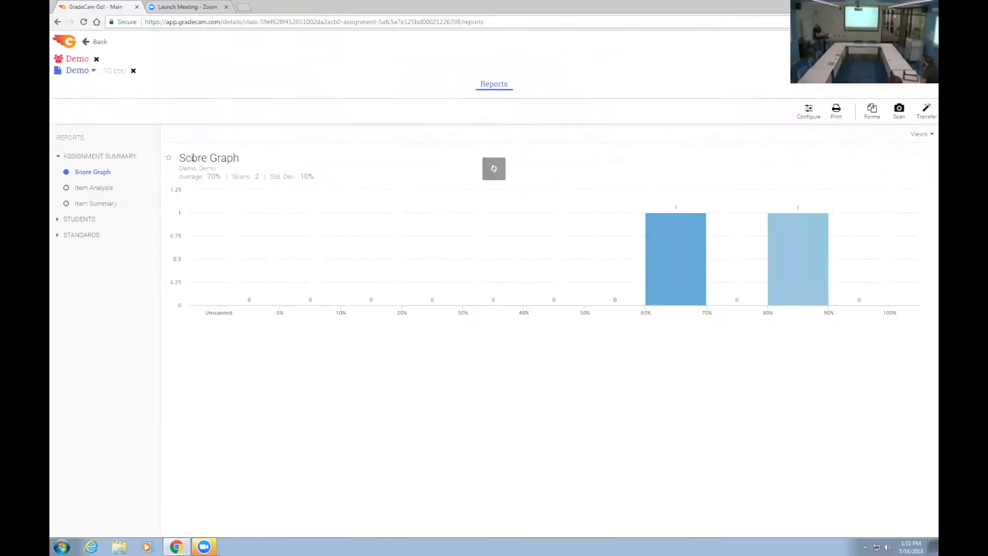
click(94, 42)
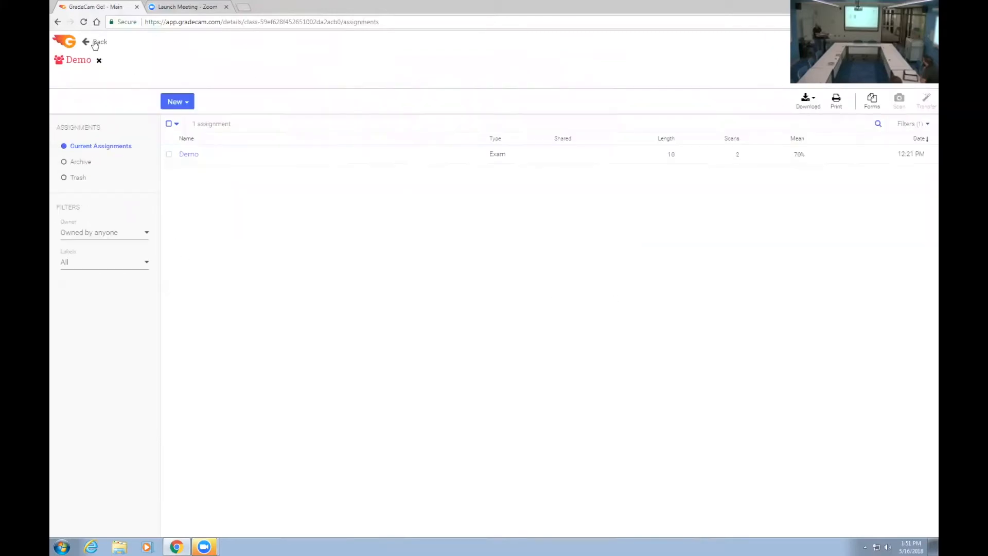
click(418, 64)
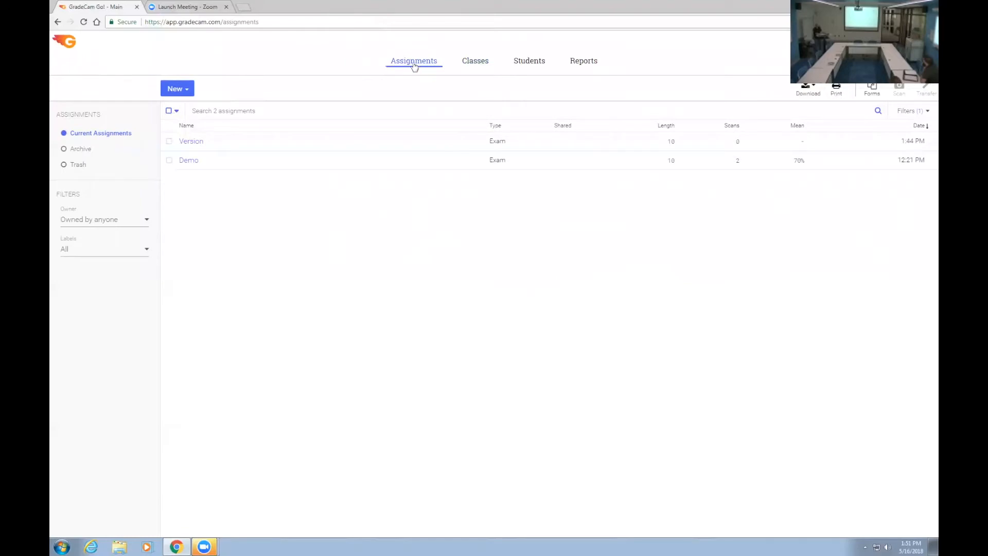
Step: Generate a generic answer form for the Demo assignment and download it as PNG
click(189, 160)
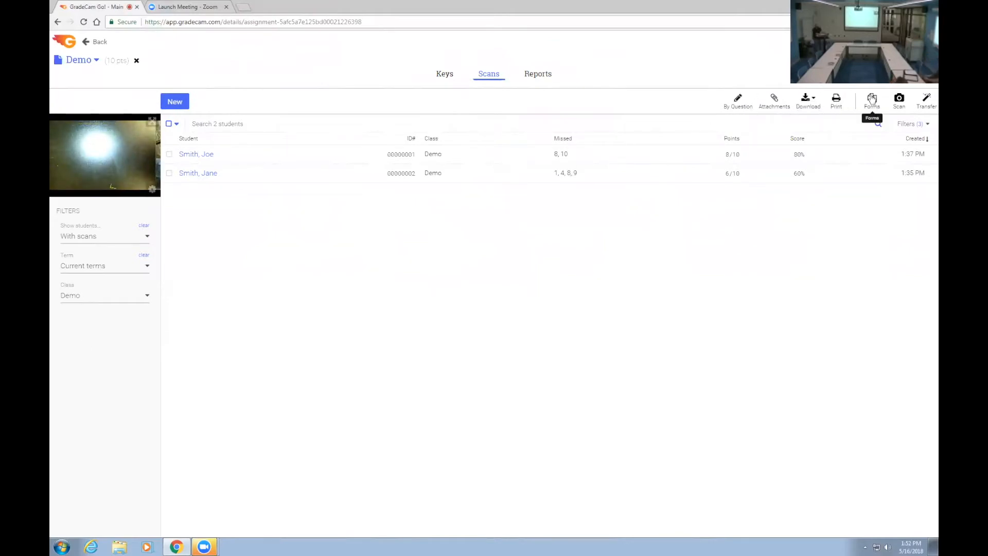
click(872, 99)
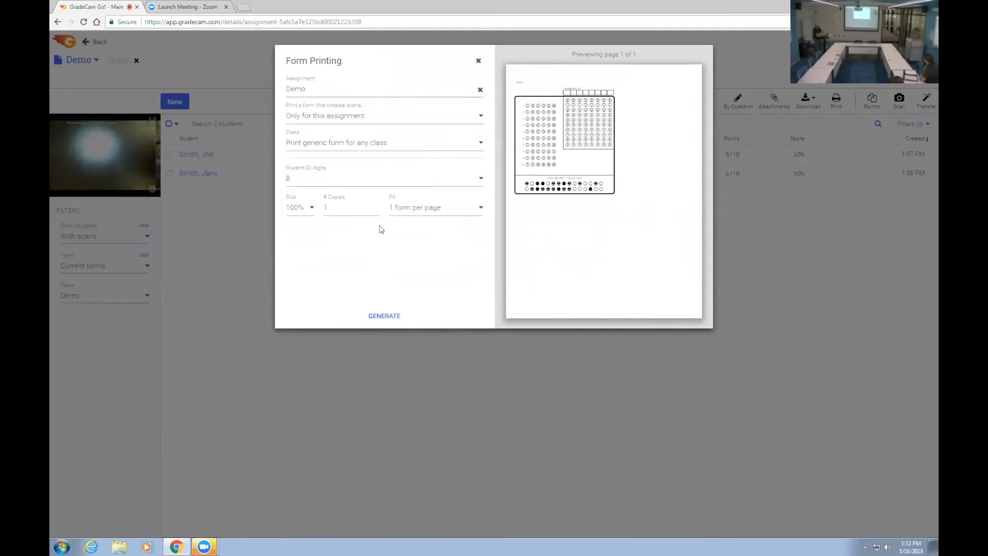
click(389, 321)
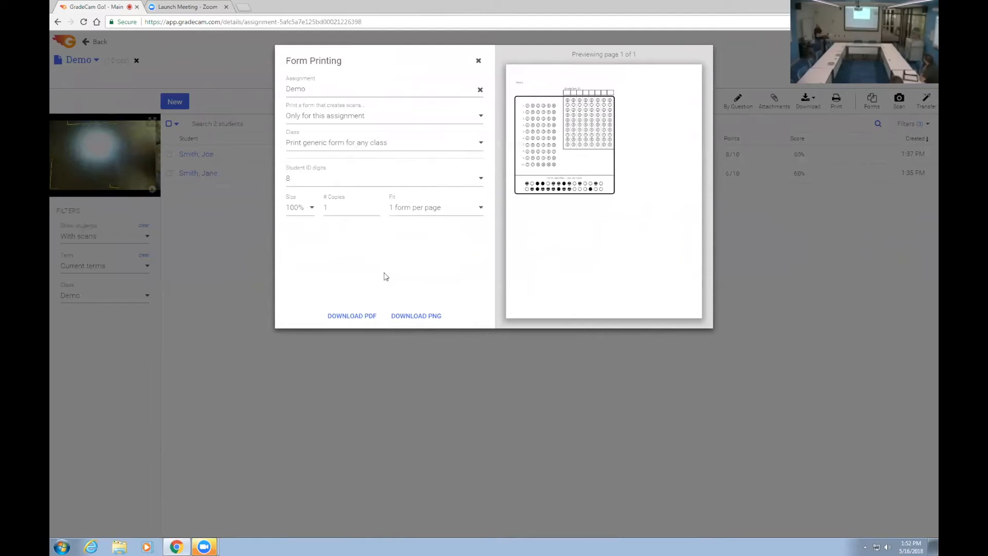
click(420, 317)
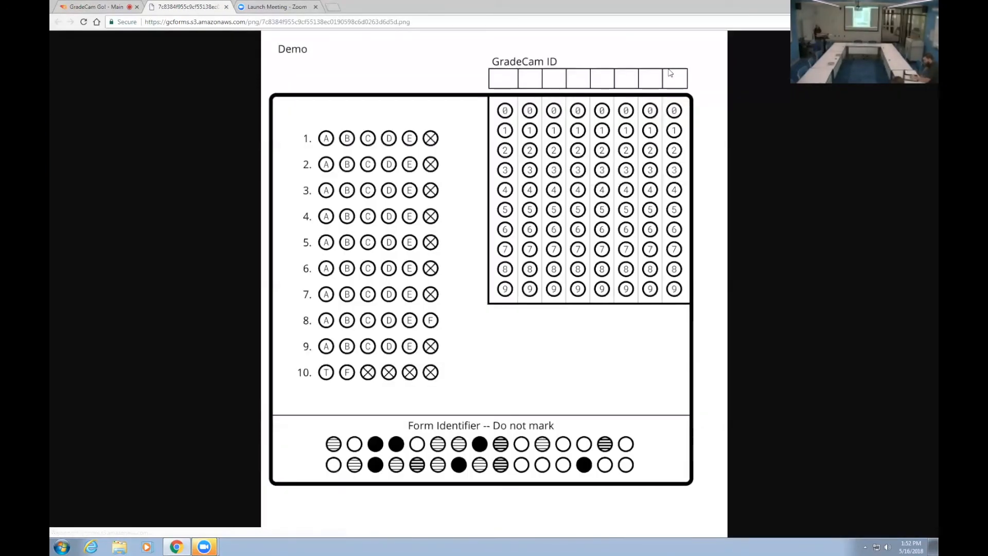
Step: Copy the downloaded answer form image and open a blank document in Word 2013
right_click(437, 191)
click(486, 223)
key(super)
text(word)
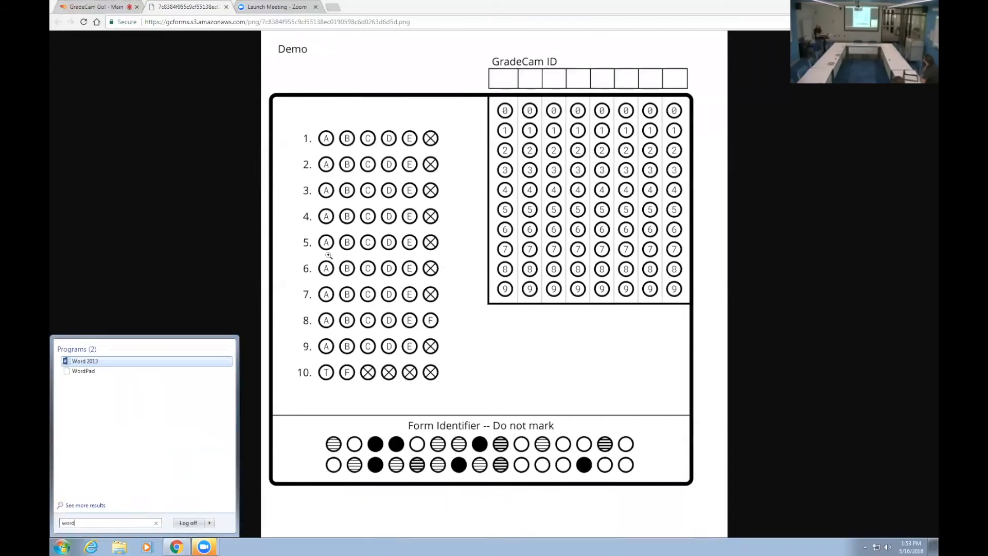
key(Return)
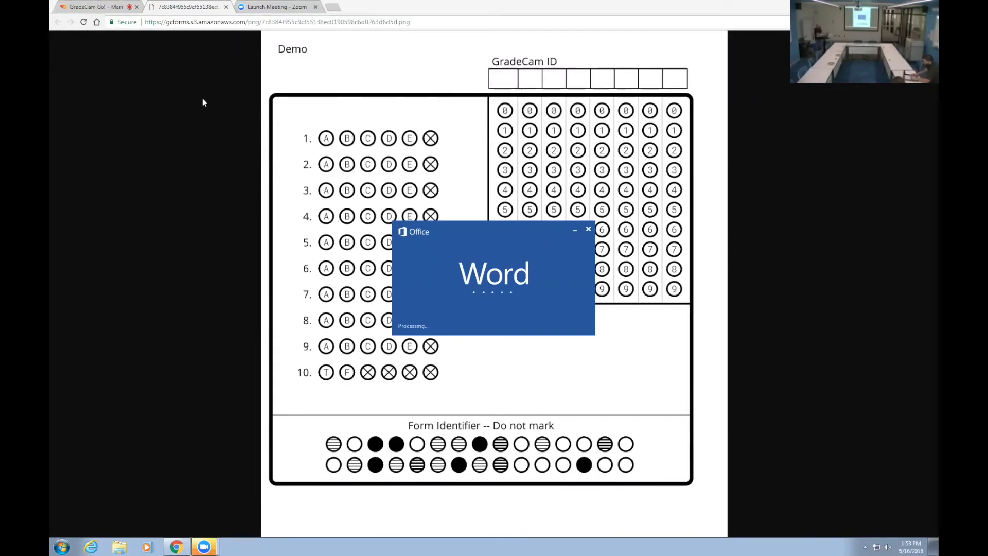
Step: Add a "Name:" line with an underscore blank and paste the answer form image below it
text(Name:)
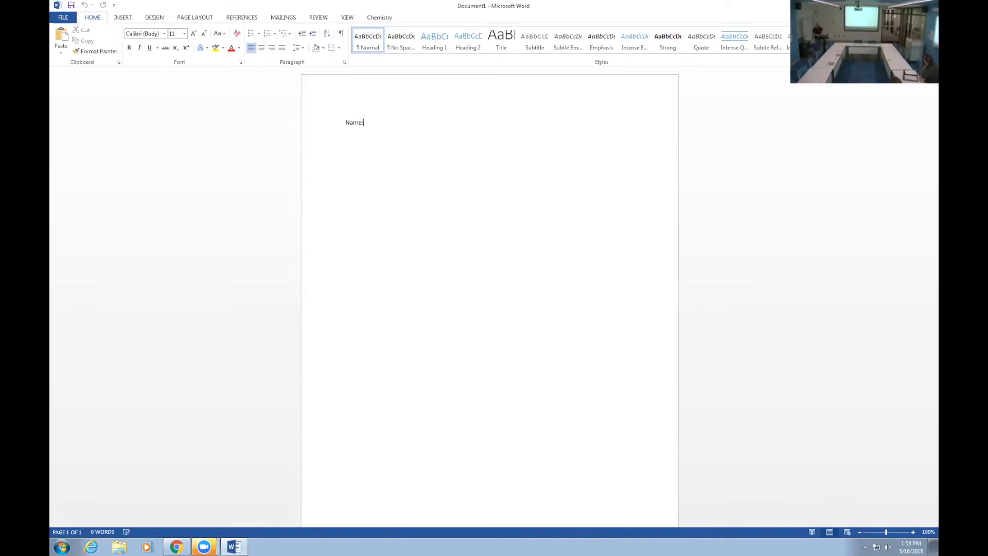
text(_________________)
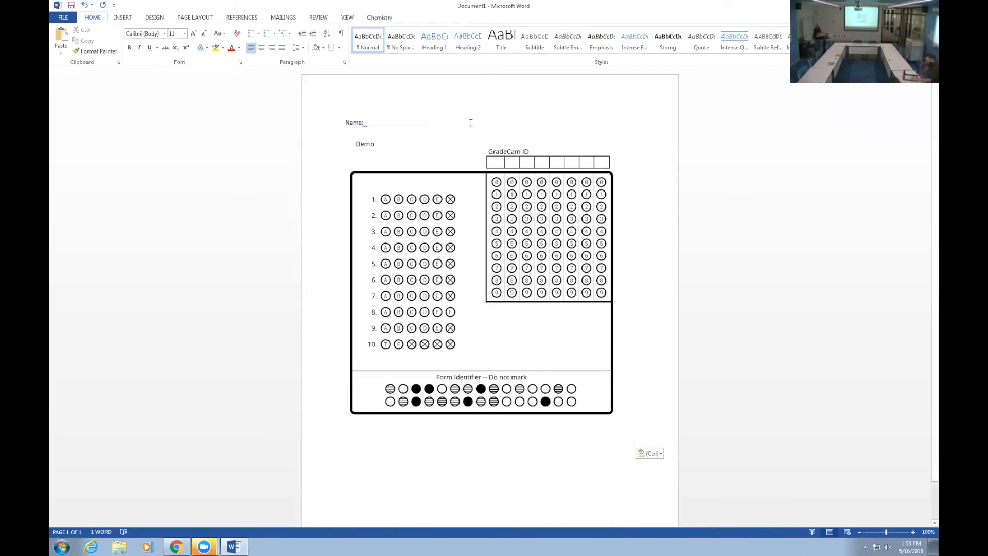
click(446, 123)
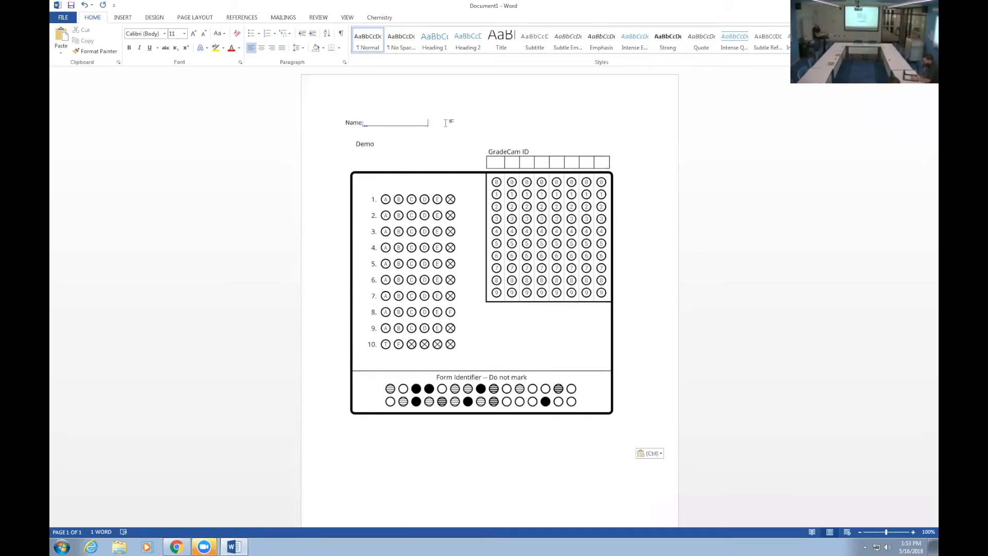
click(484, 158)
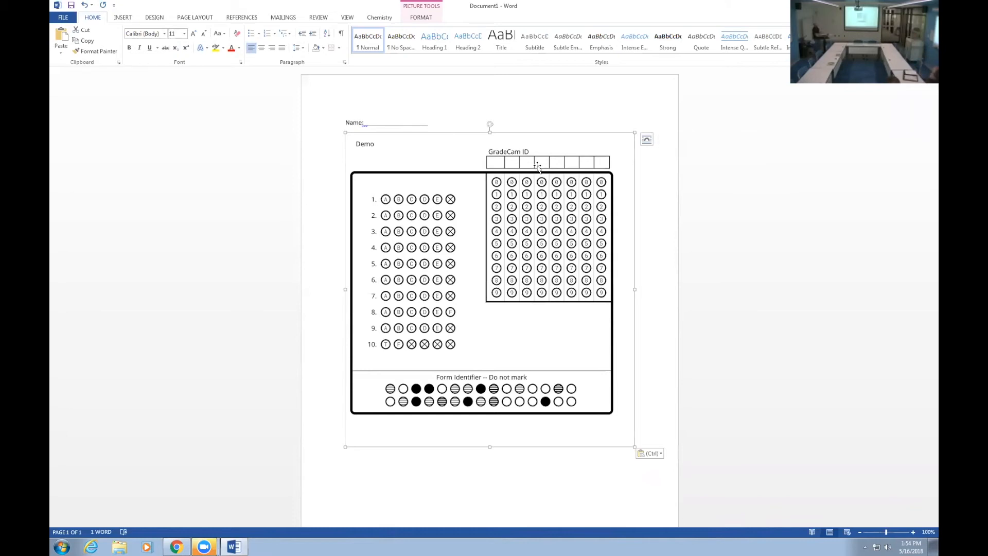
click(448, 120)
key(Return)
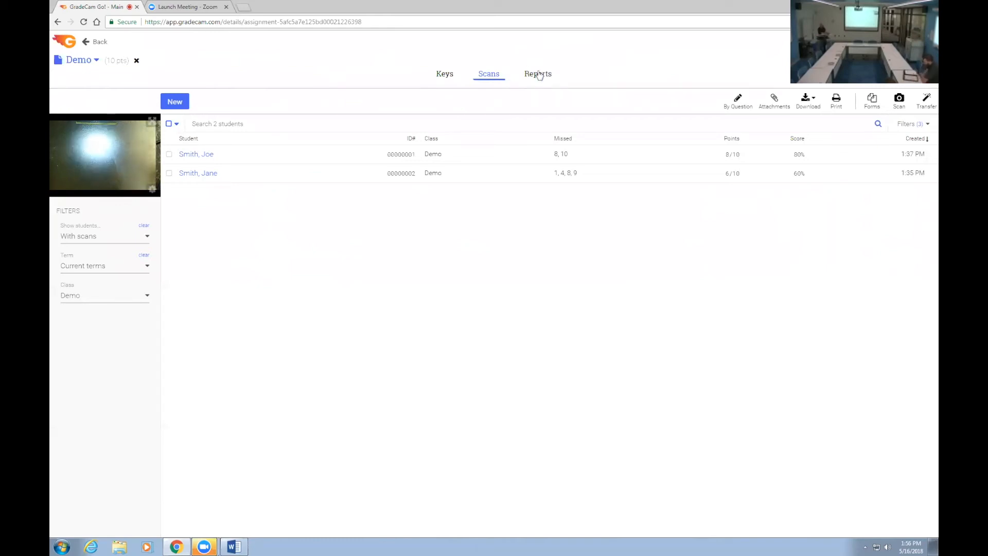
Step: Back in GradeCam, examine the Demo assignment's Score Graph, Item Analysis and Student Overview reports, and return to its answer key
click(538, 74)
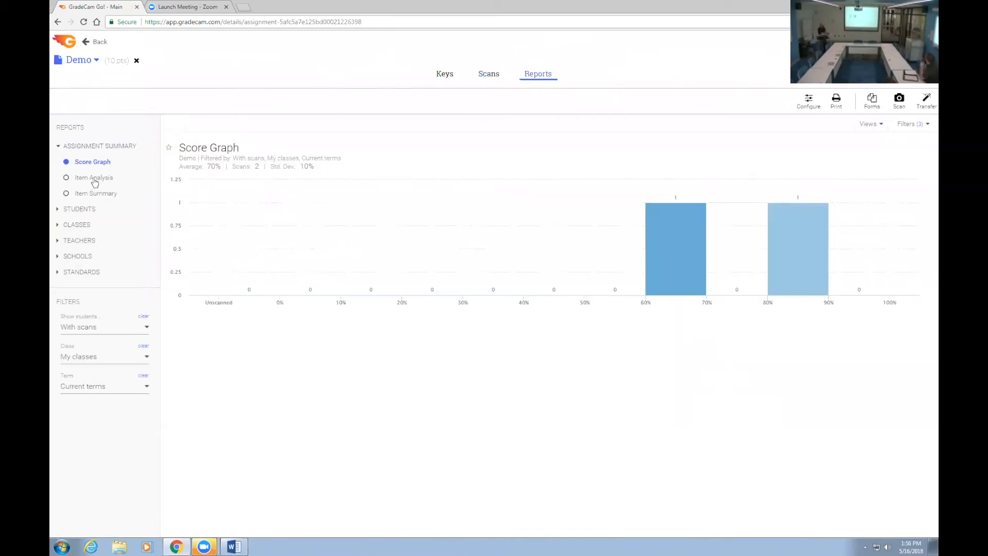
click(93, 178)
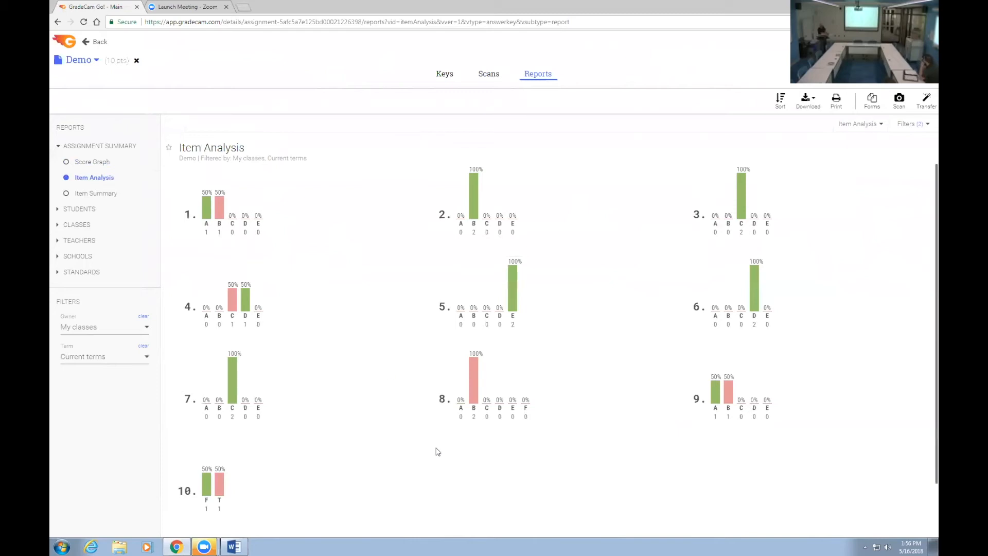
click(486, 395)
click(85, 208)
click(87, 177)
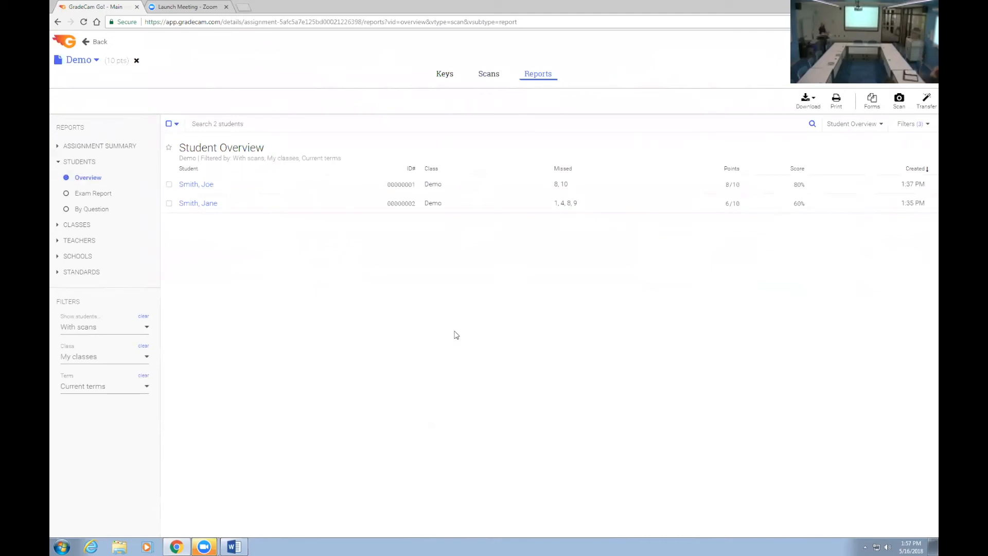
click(445, 77)
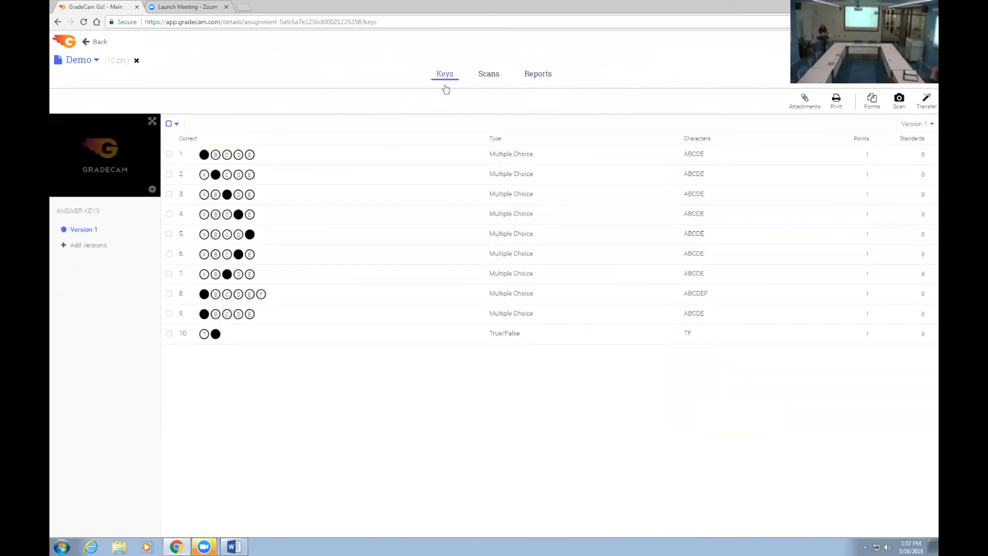